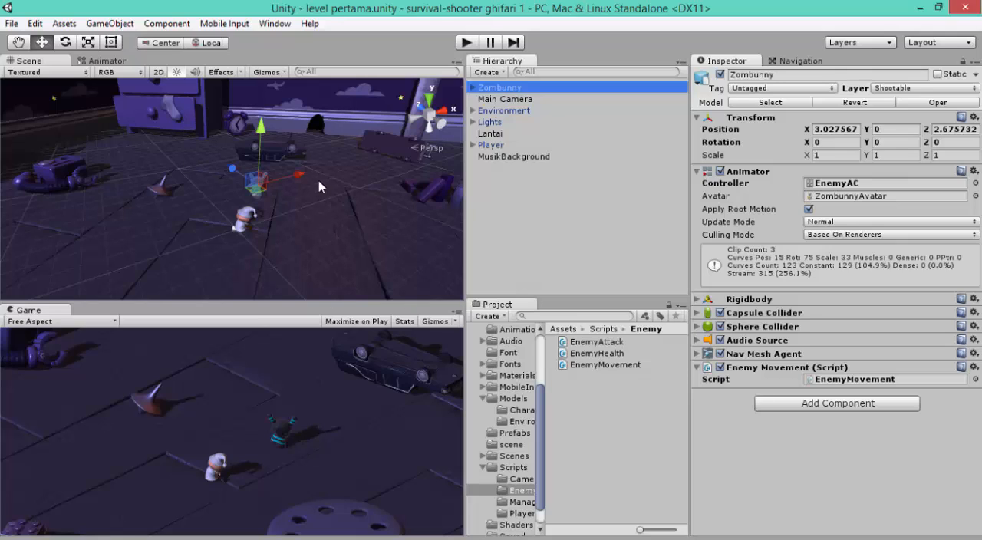
Step: Switch the Scene view to 2D mode
scroll(270, 163, down, 3)
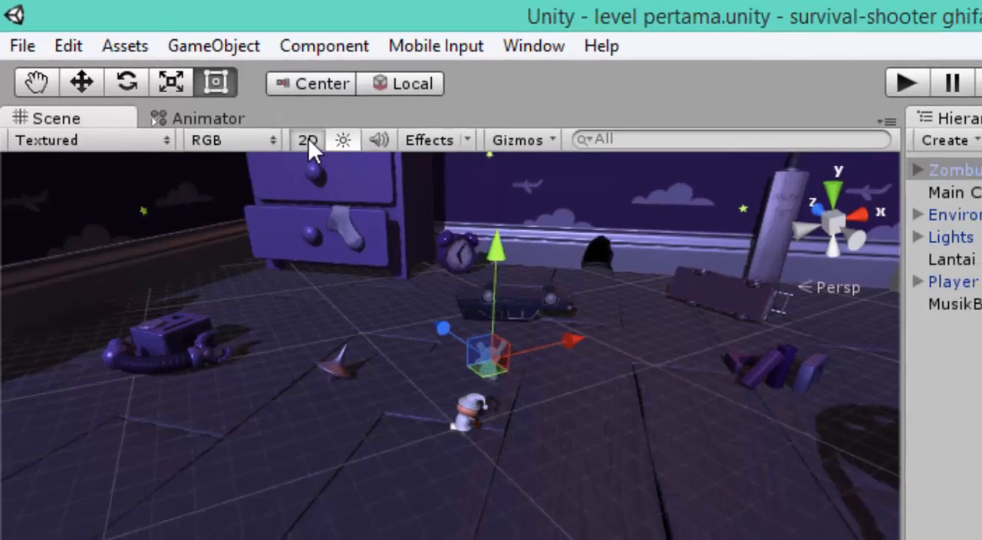
click(320, 145)
scroll(464, 264, down, 5)
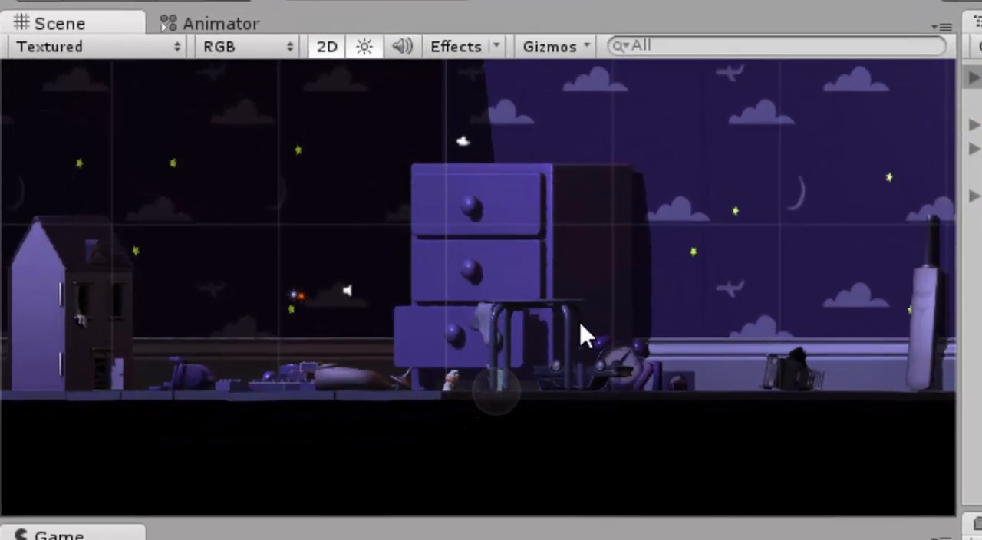
scroll(582, 321, down, 2)
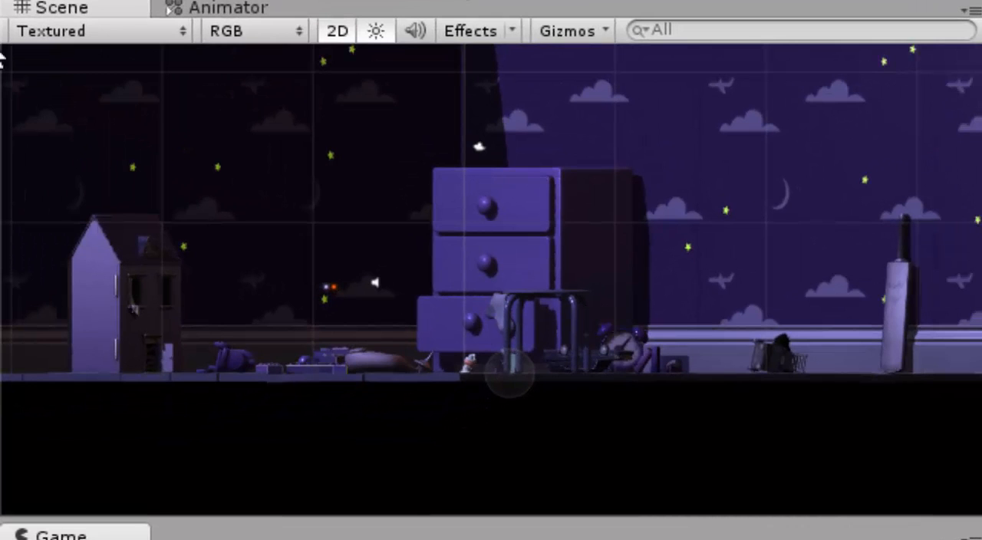
scroll(585, 294, down, 3)
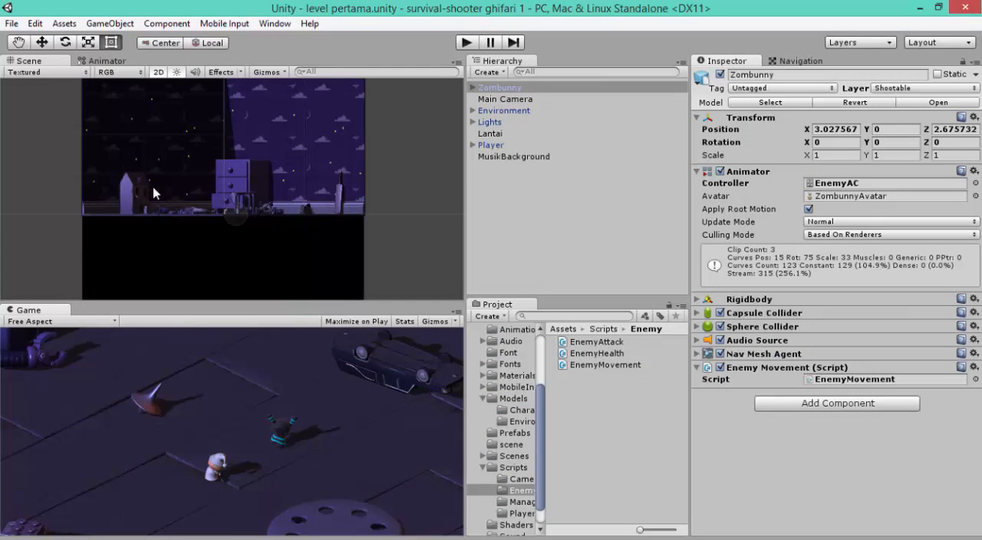
click(158, 72)
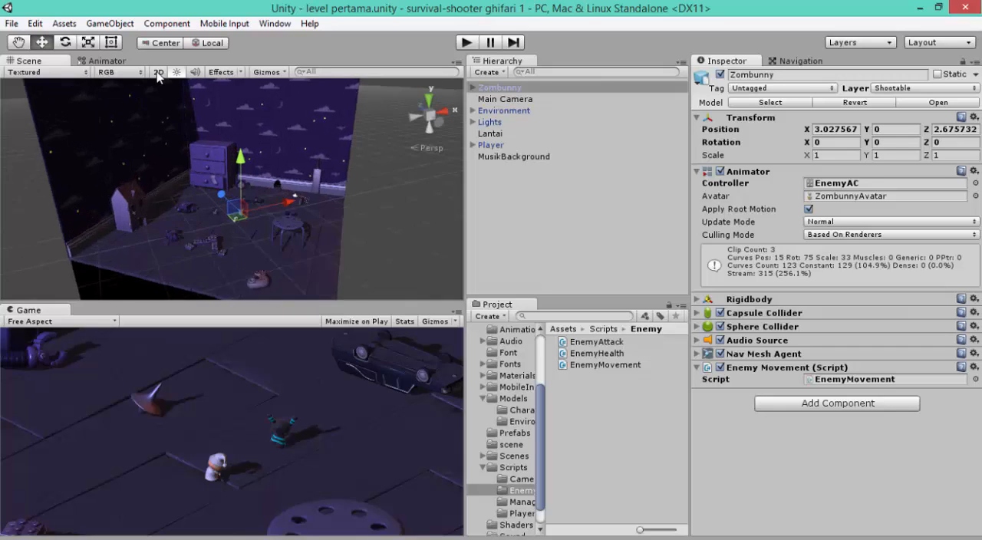
click(159, 72)
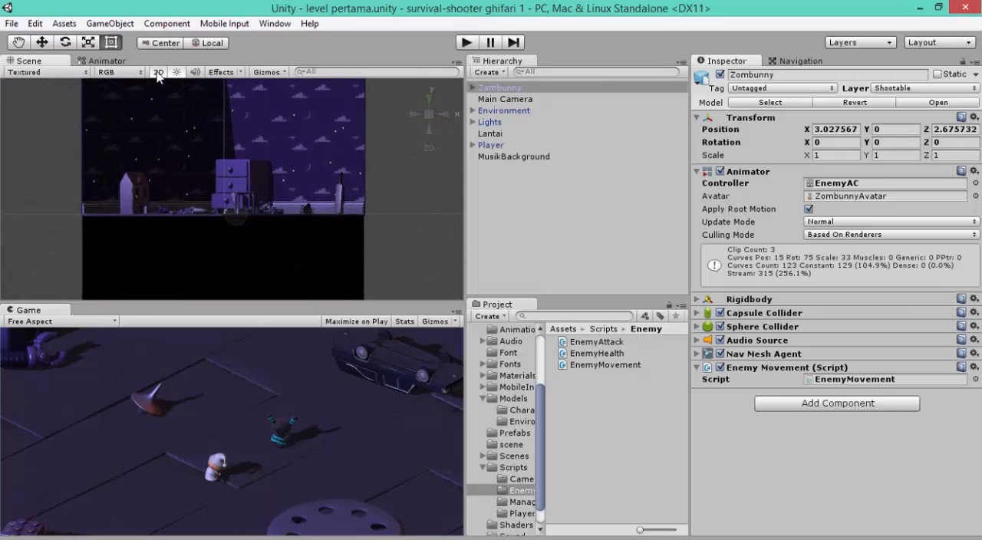
click(194, 361)
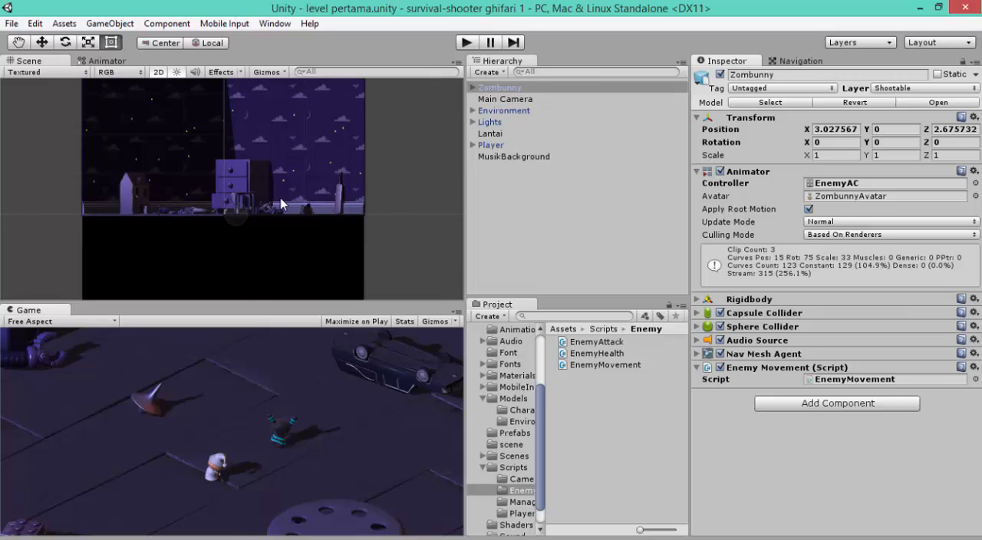
scroll(278, 201, down, 1)
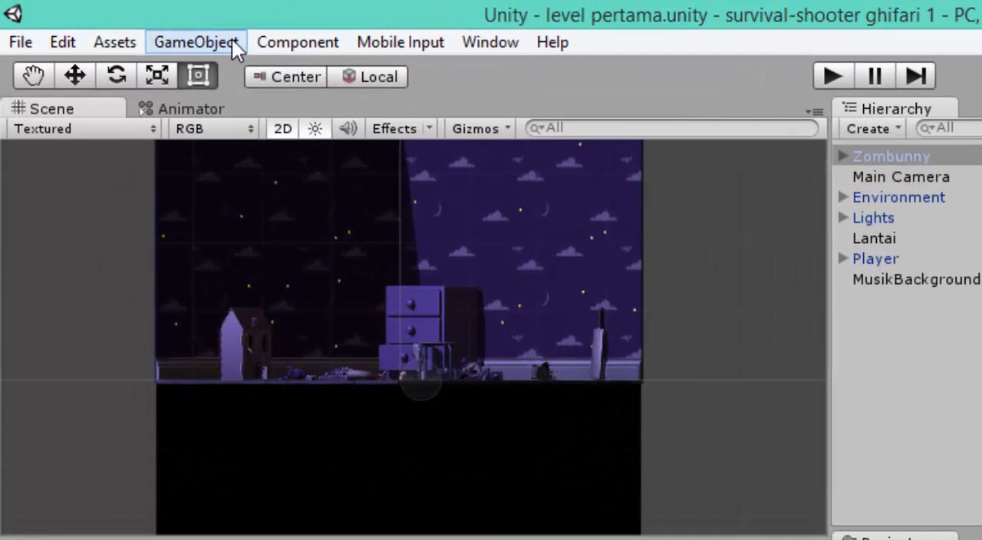
Step: Add a UI Canvas to the scene
click(129, 22)
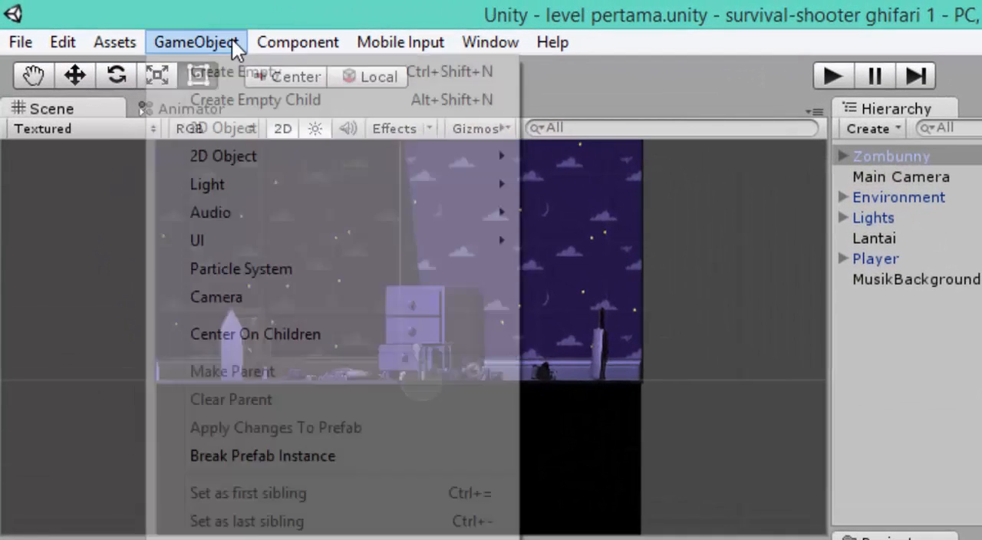
mouse_move(302, 236)
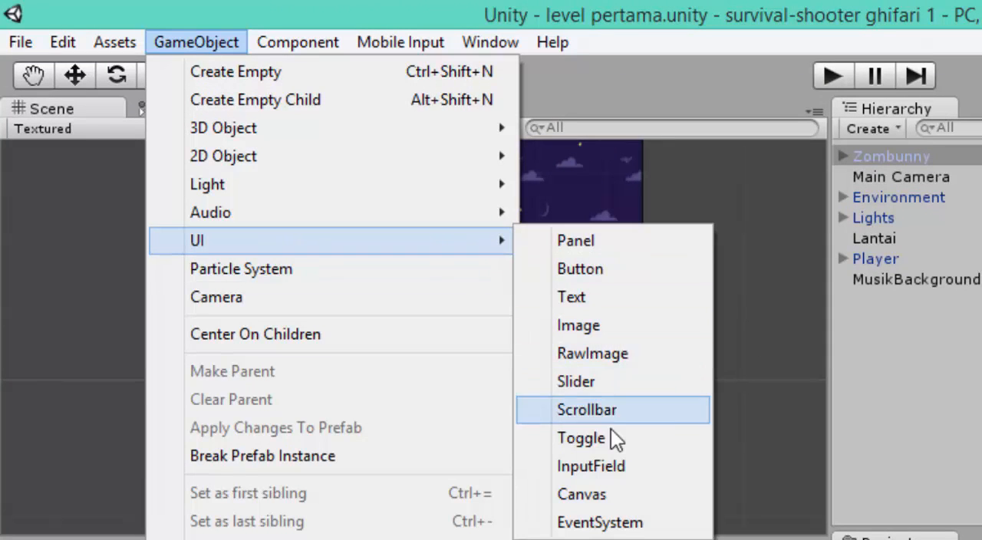
click(608, 493)
scroll(622, 316, down, 10)
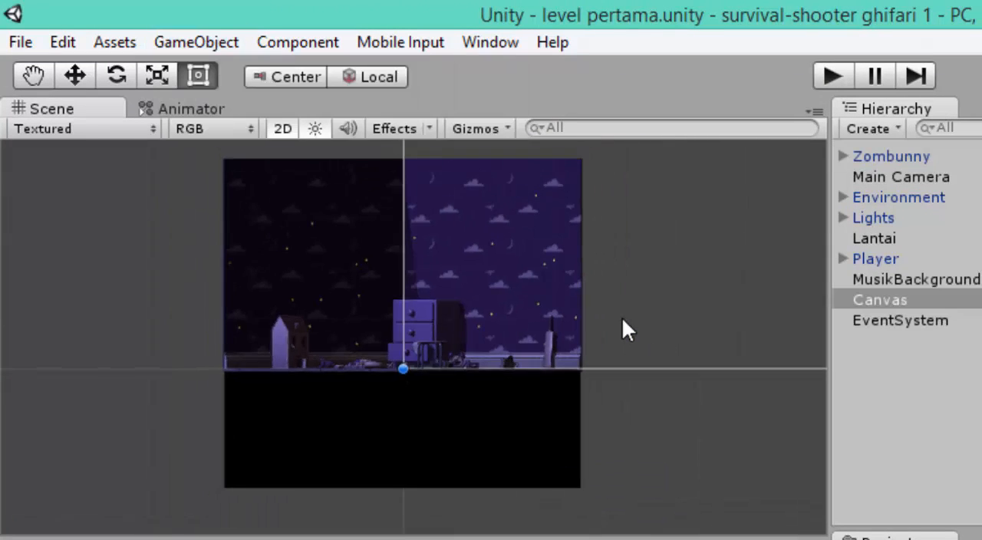
scroll(615, 294, down, 10)
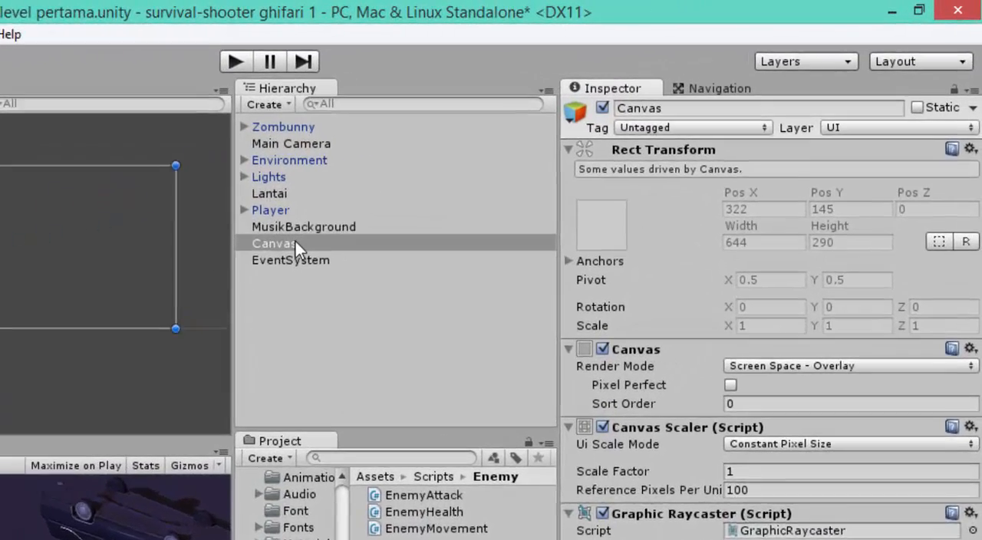
Step: Rename the new Canvas object as HUDCanvas
click(508, 166)
right_click(253, 258)
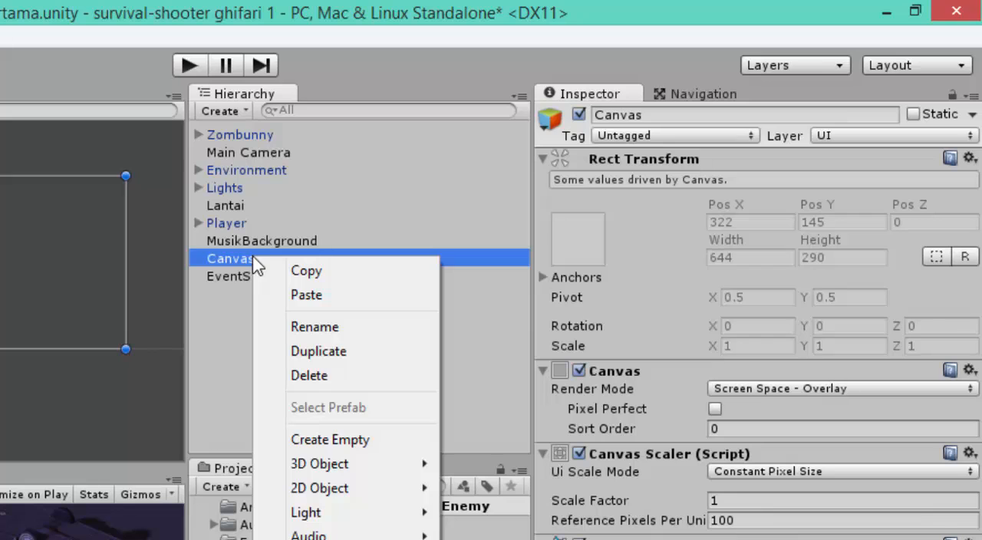
click(322, 336)
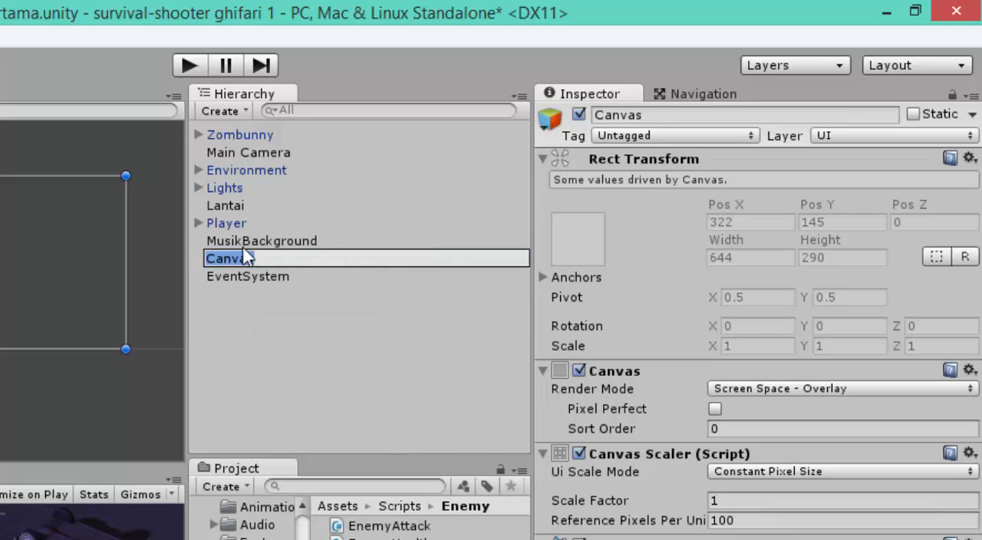
key(Left)
text(HUD)
click(320, 372)
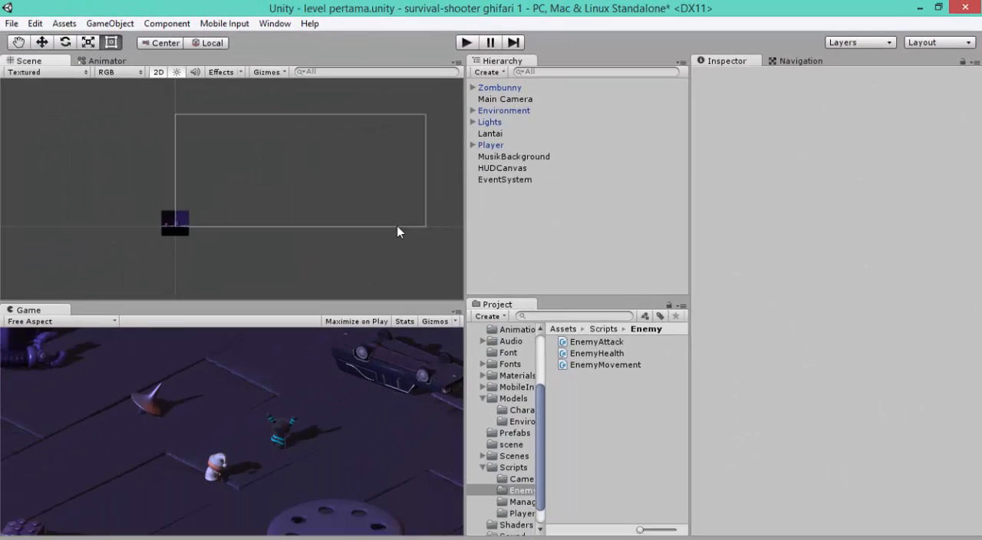
Step: Select HUDCanvas by its rectangular outline in the Scene view
click(83, 349)
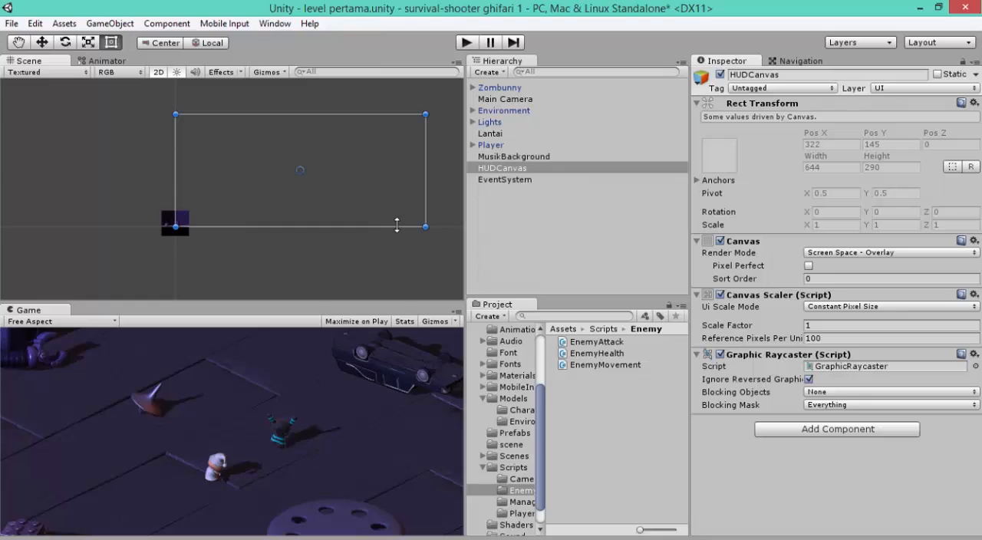
click(397, 242)
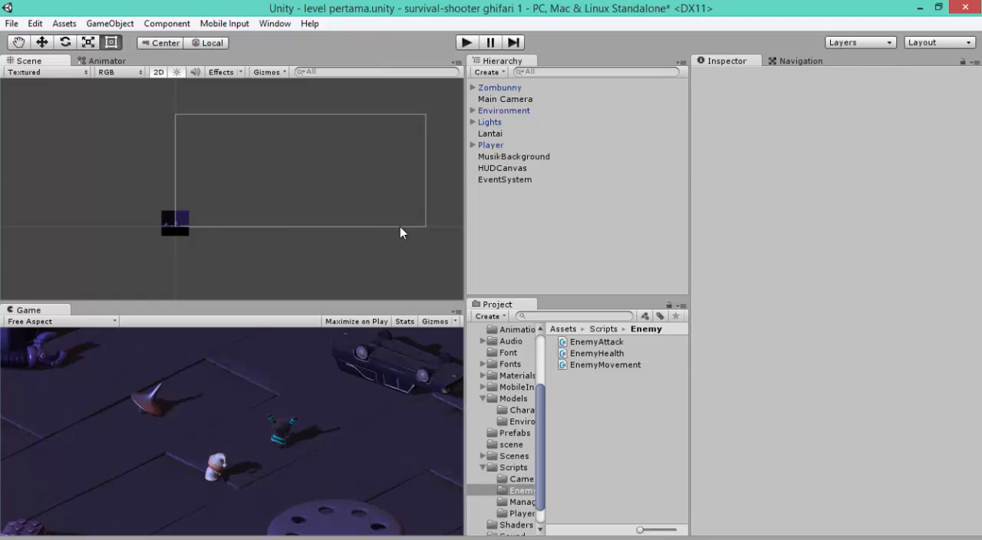
click(400, 225)
scroll(309, 206, down, 3)
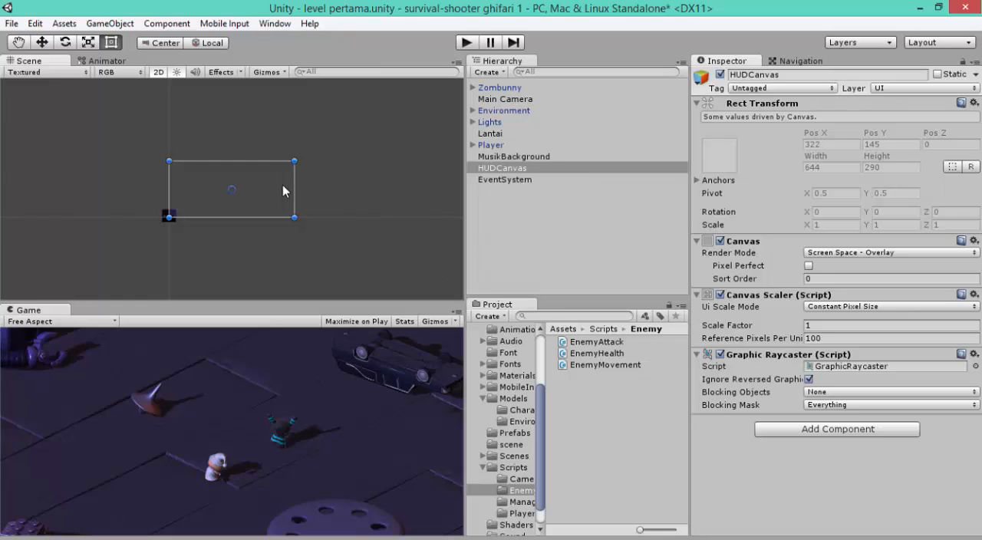
scroll(336, 230, up, 3)
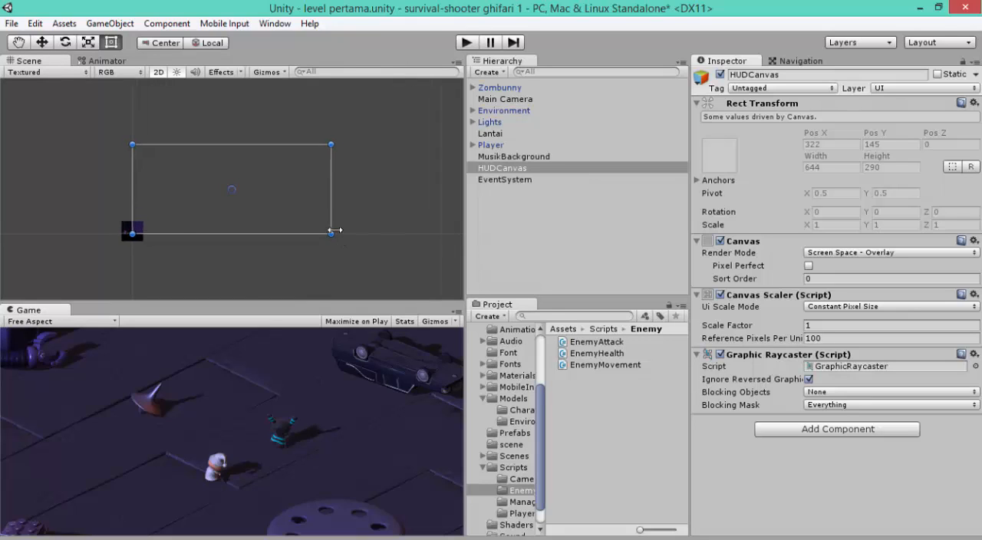
scroll(335, 231, up, 4)
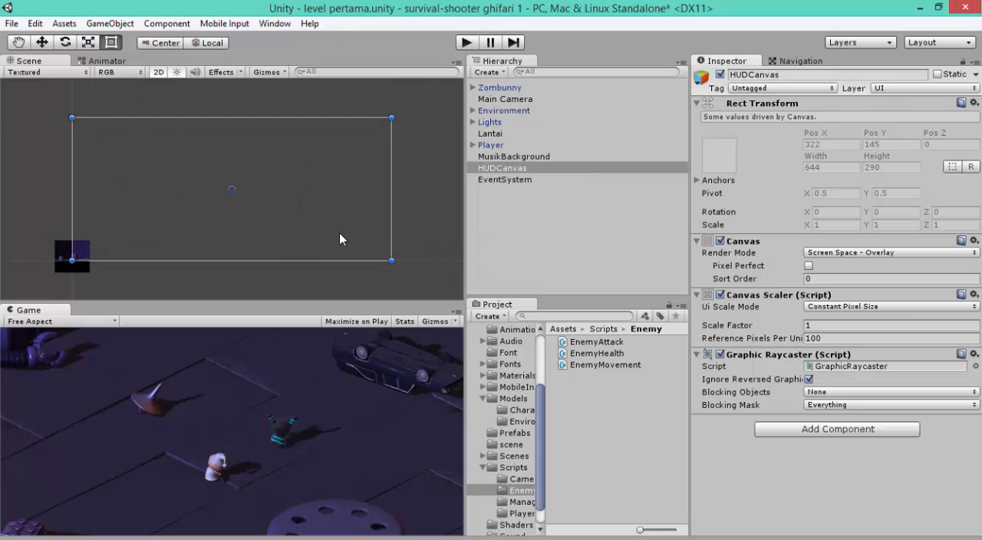
scroll(355, 210, up, 2)
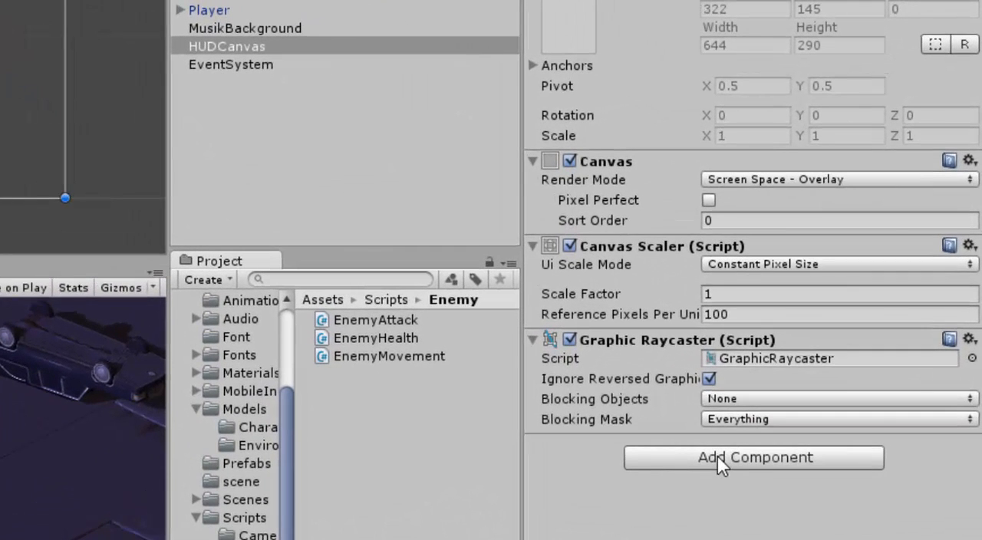
Step: Add a Canvas Group component to HUDCanvas and disable its Interactable and Blocks Raycasts options
click(719, 455)
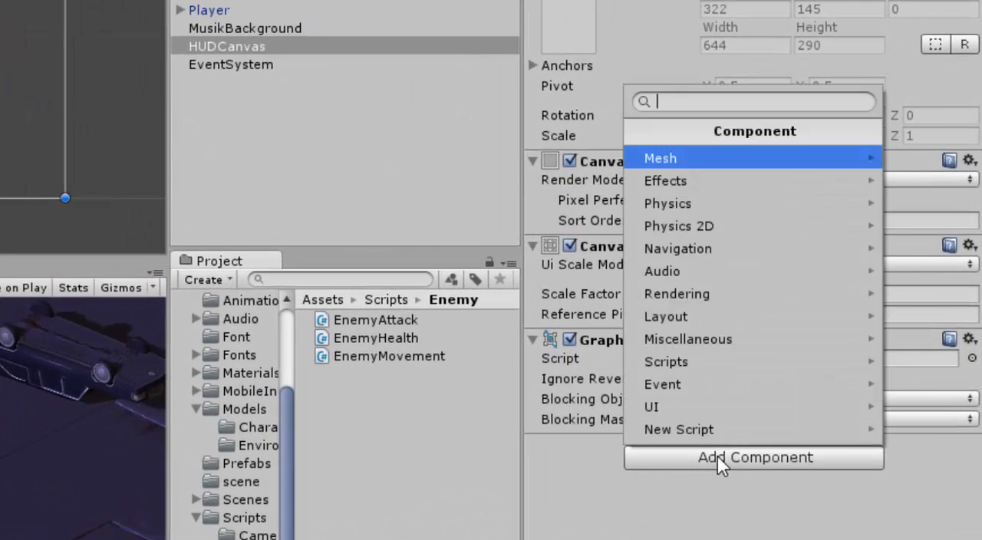
click(724, 349)
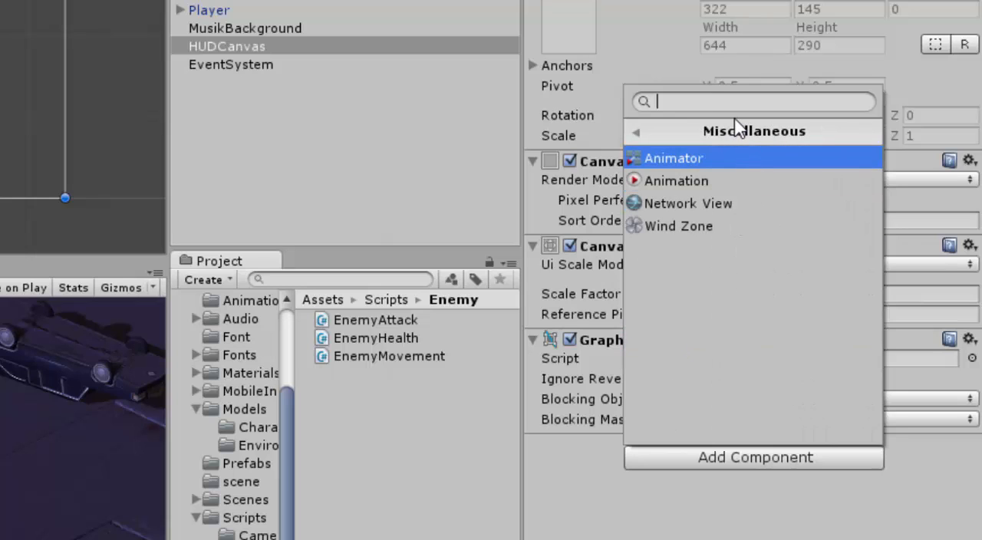
text(ca)
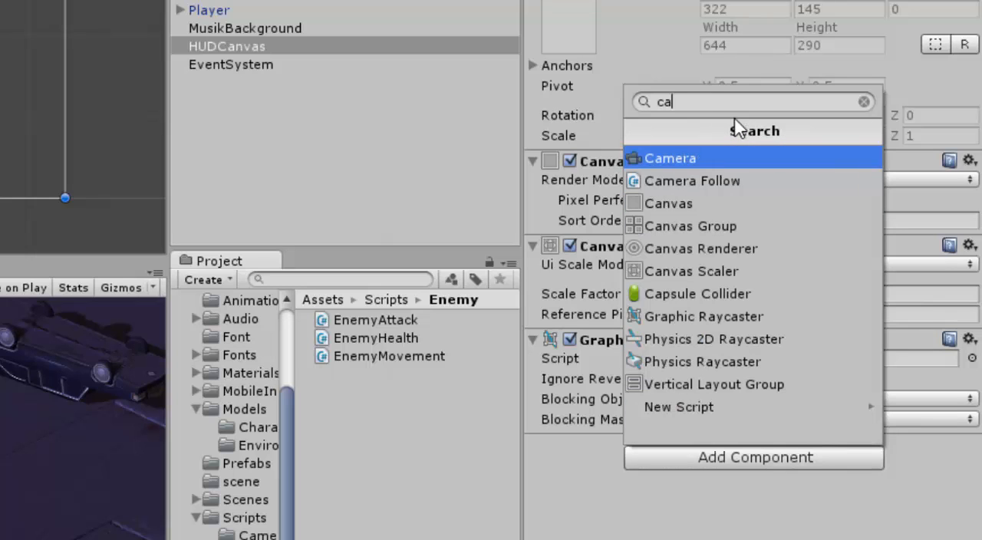
click(735, 227)
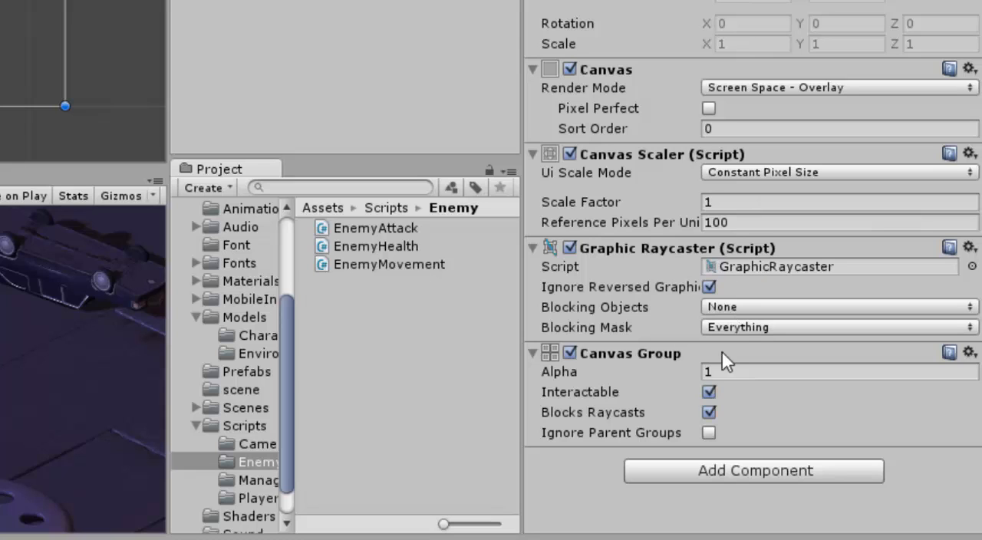
click(709, 392)
click(709, 413)
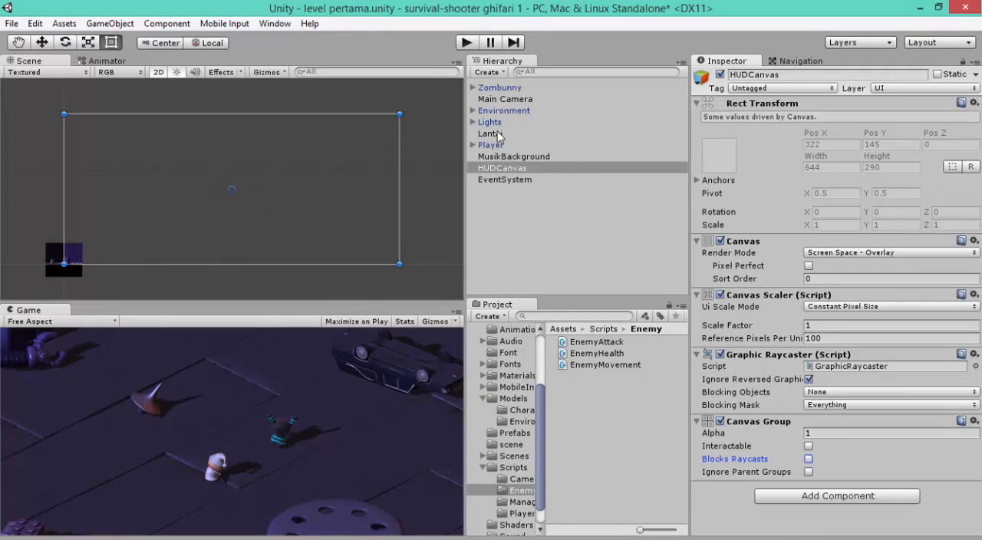
Step: Create an empty child object under HUDCanvas
click(491, 134)
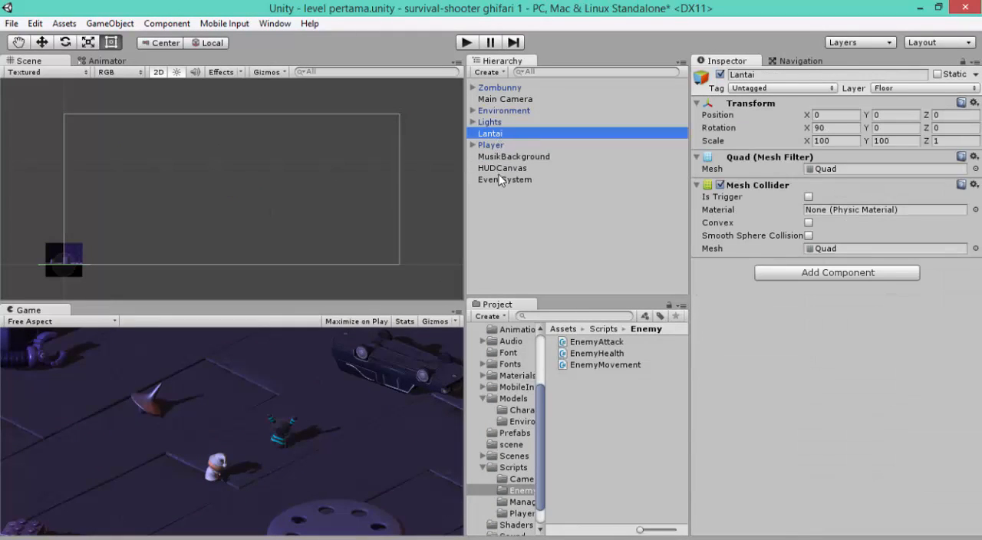
click(505, 170)
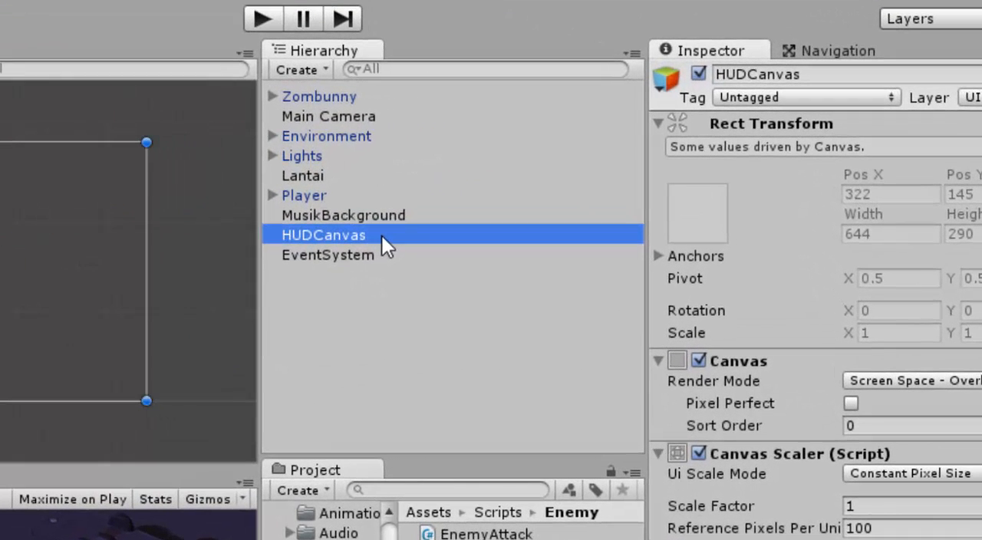
click(456, 204)
click(404, 269)
click(400, 234)
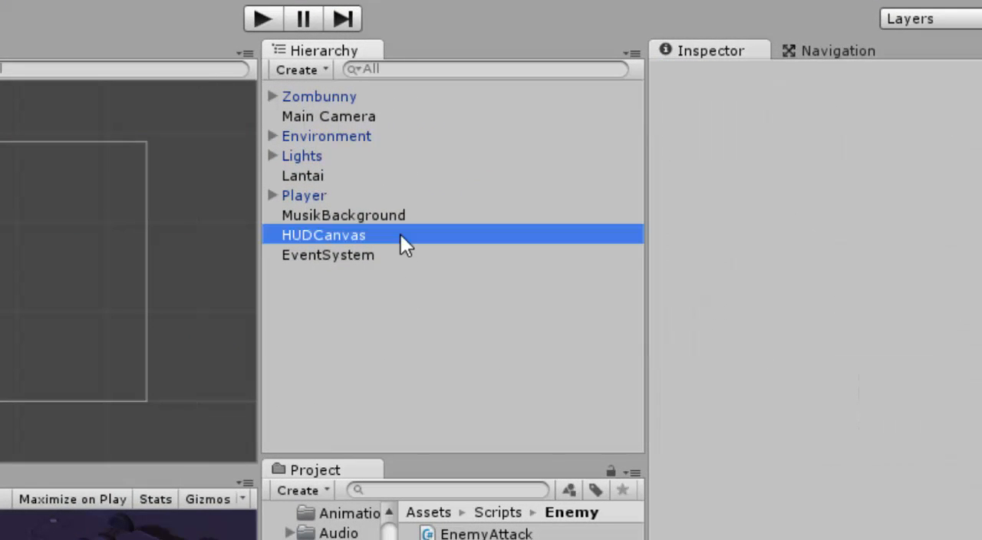
right_click(400, 234)
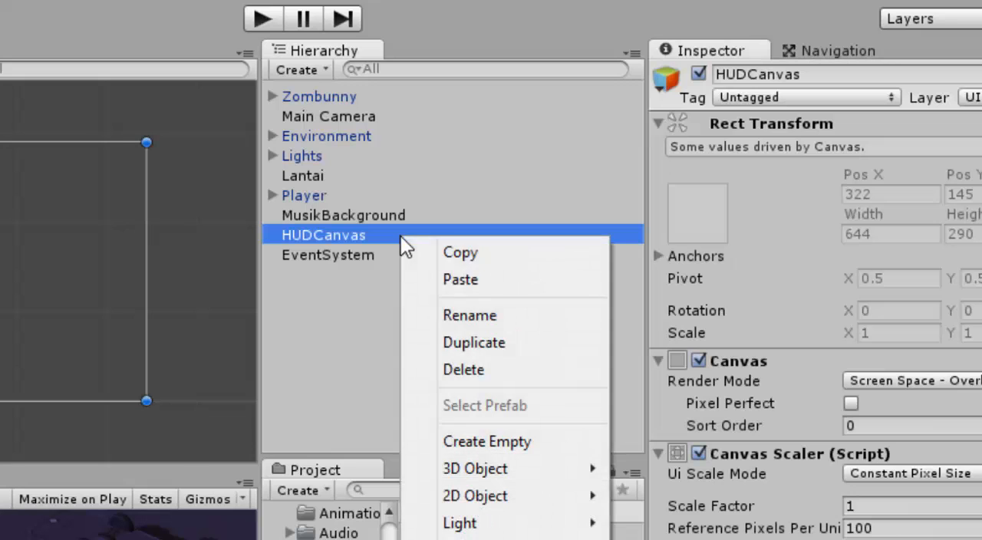
click(491, 443)
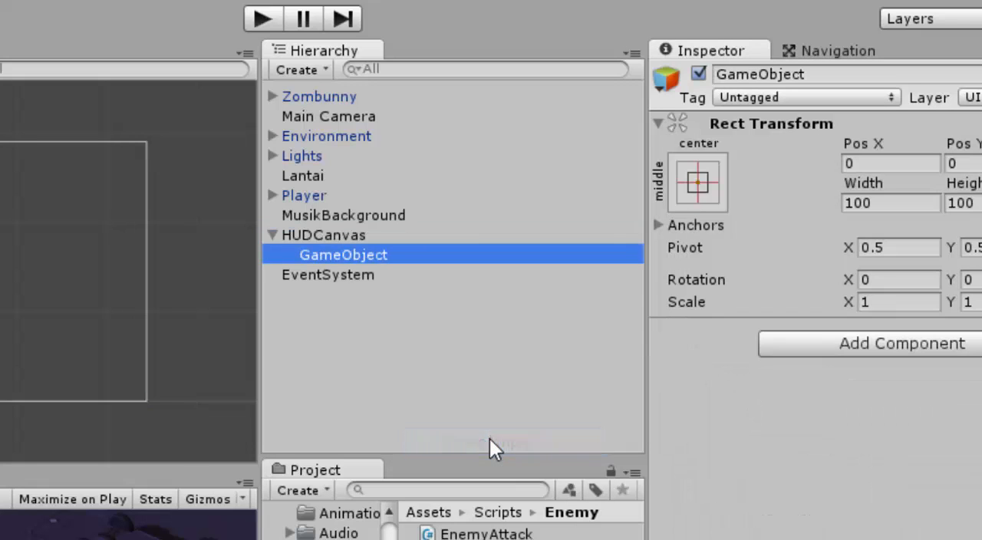
Step: Rename the empty child object of HUDCanvas as HealthUI
right_click(400, 256)
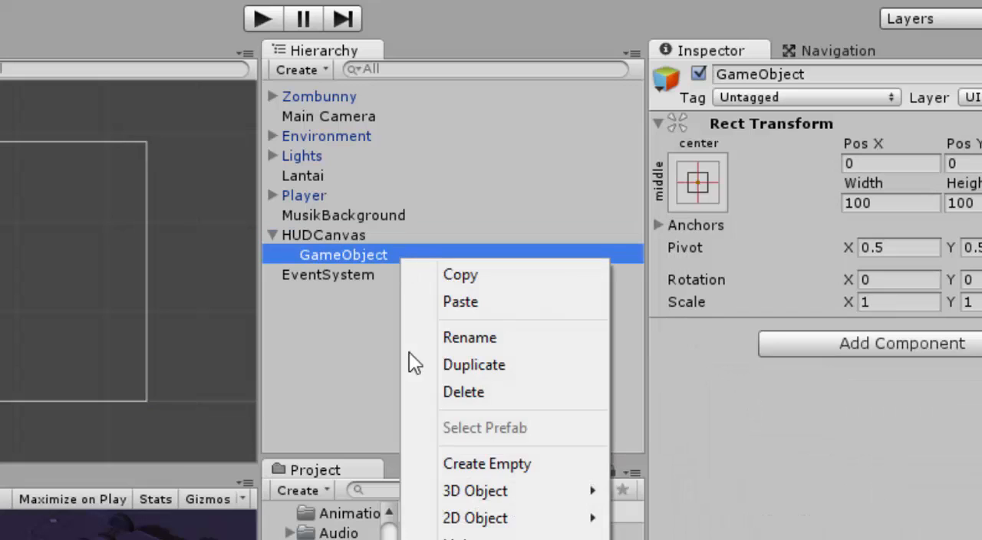
click(491, 344)
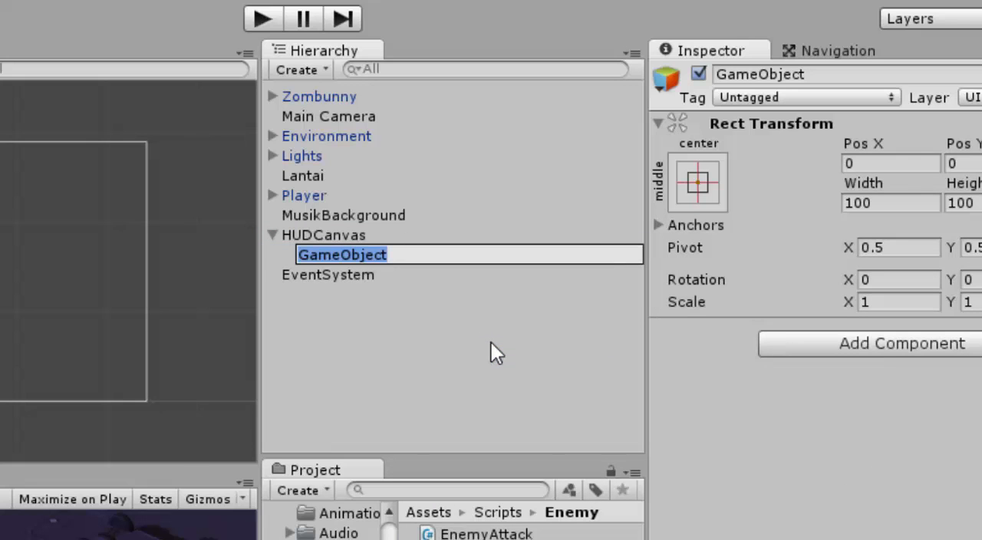
text(He)
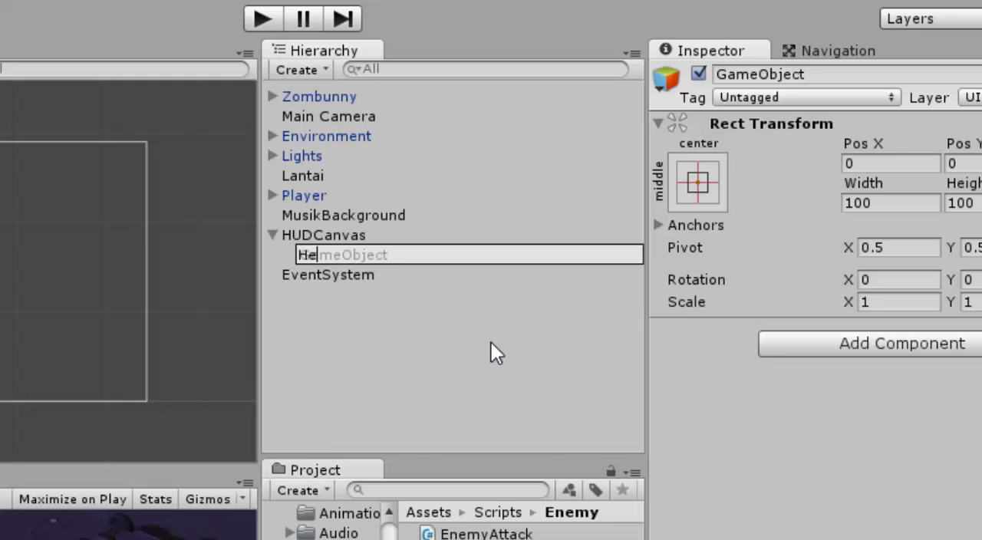
text(althUI)
click(491, 342)
click(412, 273)
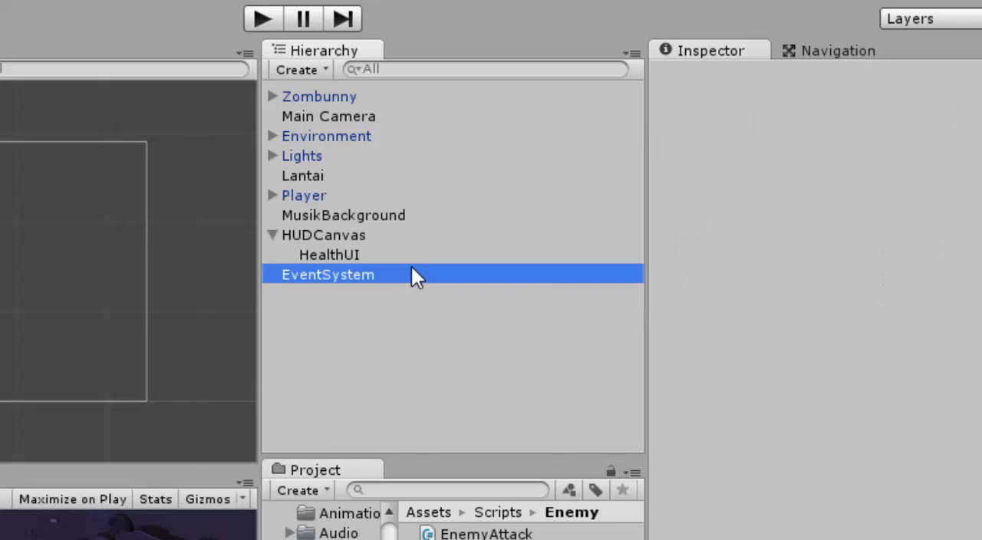
Step: Anchor HealthUI's Rect Transform to the bottom-left preset
click(405, 254)
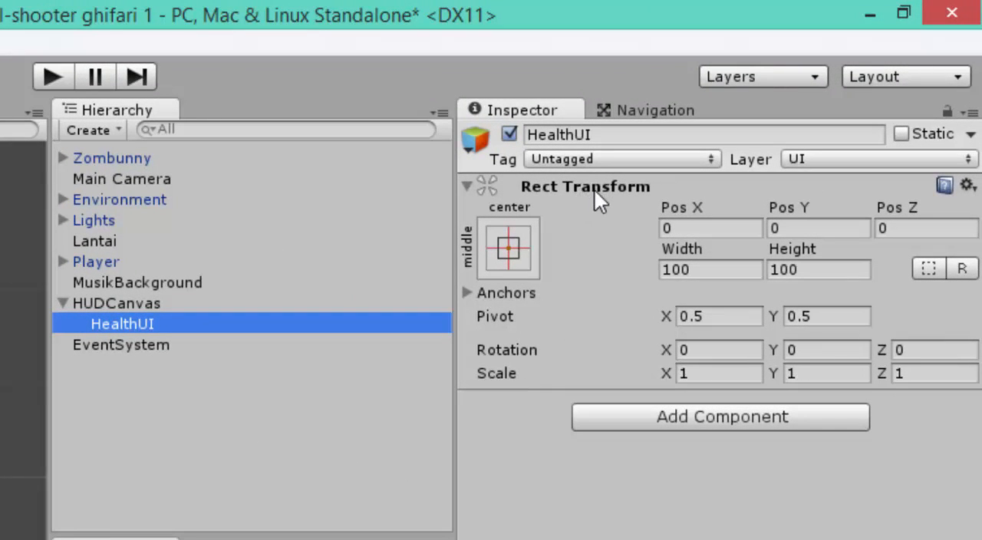
click(507, 249)
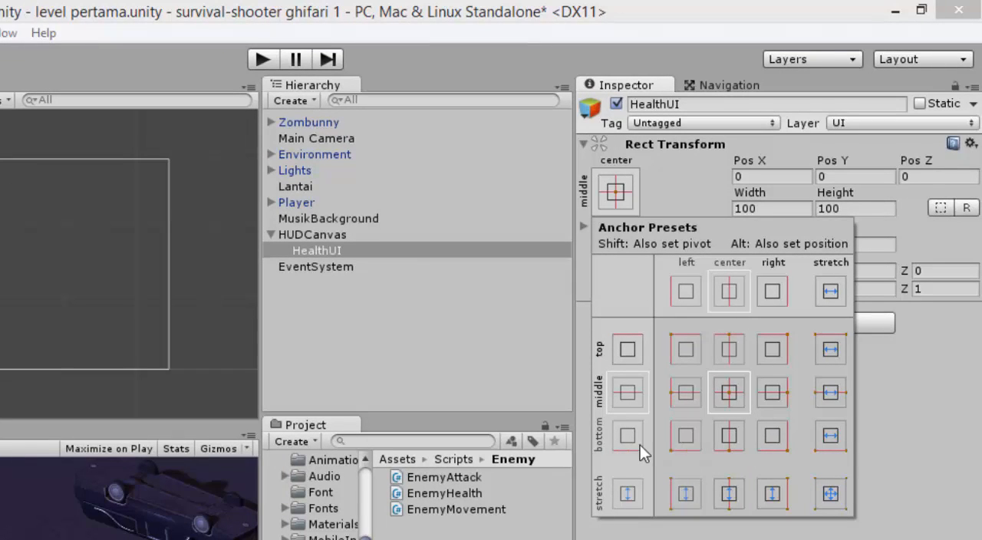
click(688, 435)
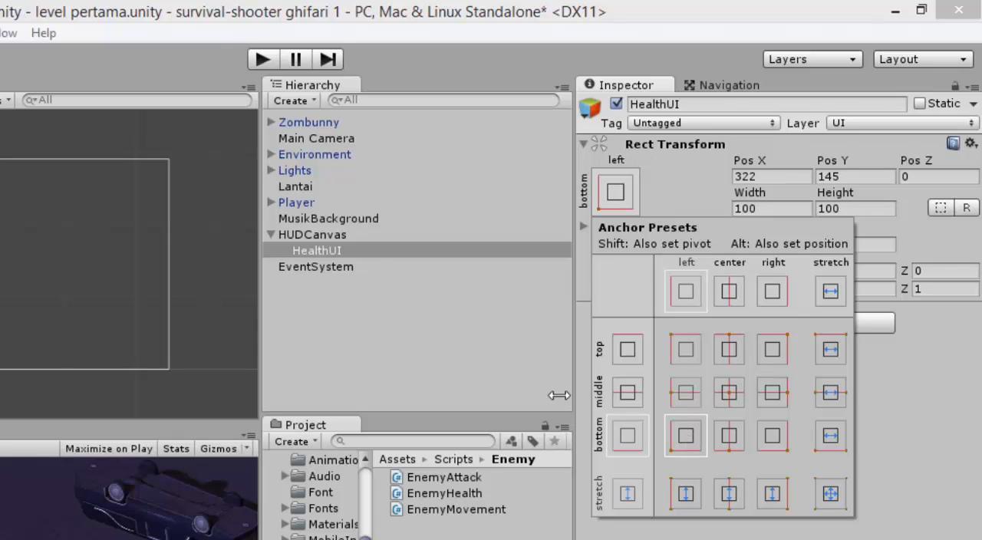
click(509, 331)
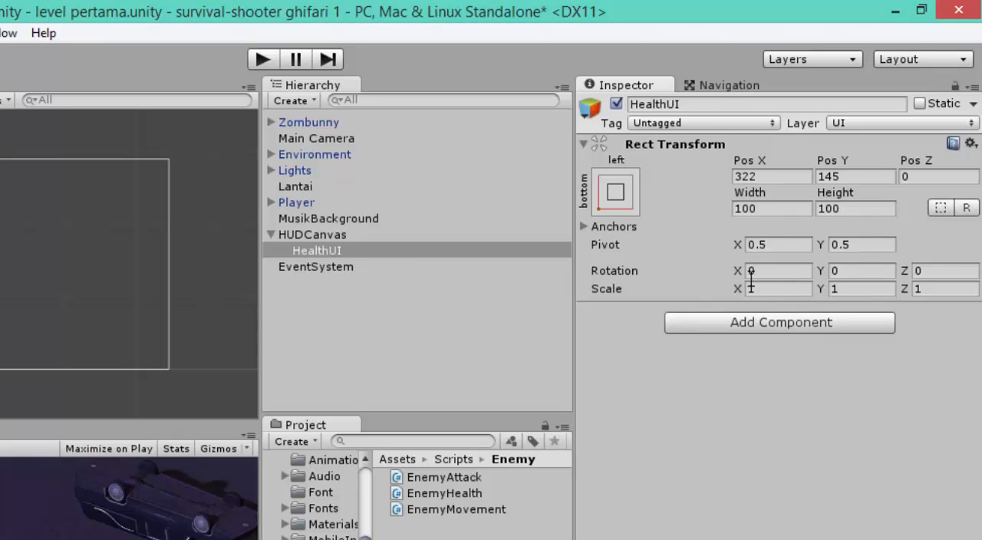
Step: Set HealthUI's width to 75 and height to 60
click(768, 209)
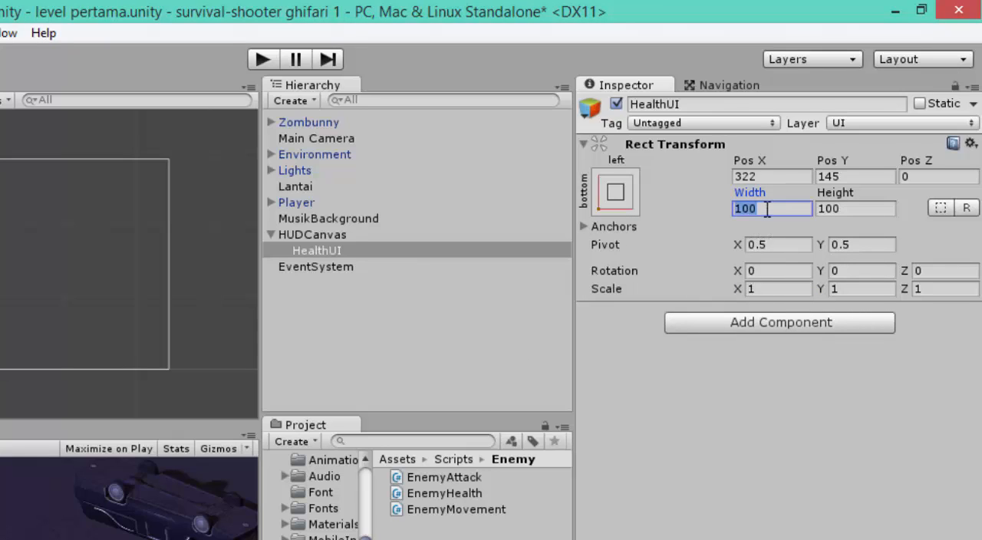
text(75)
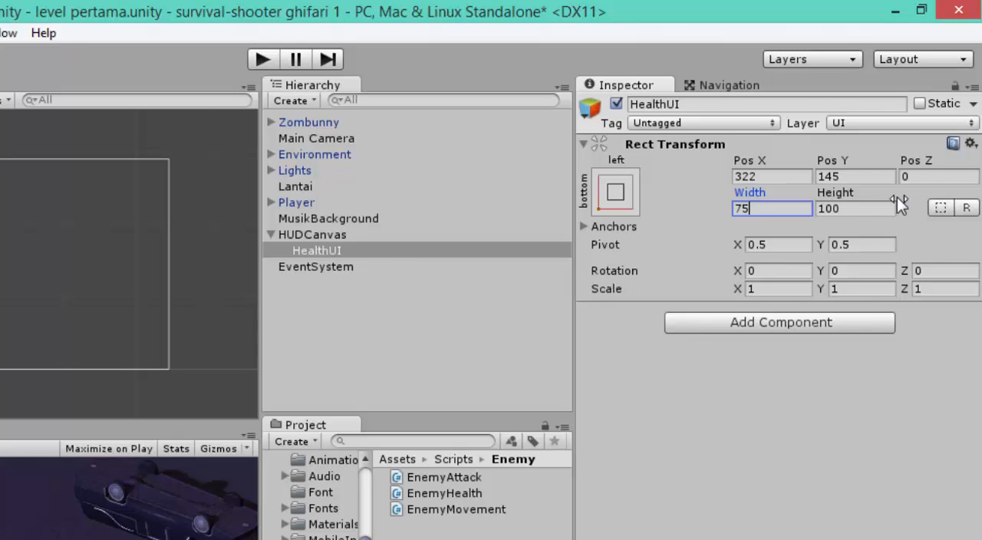
click(863, 209)
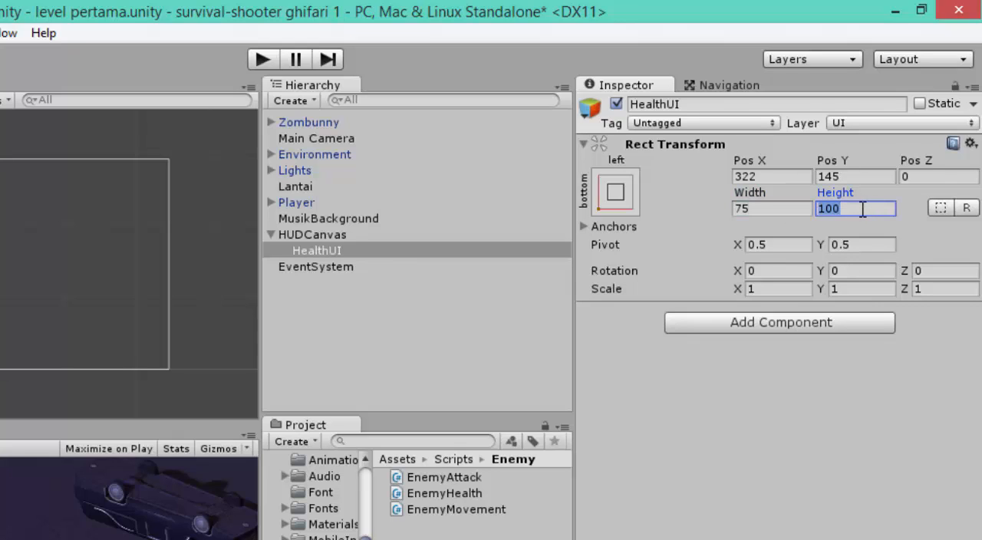
text(60)
Step: Create a UI Image as a child of HealthUI
click(434, 251)
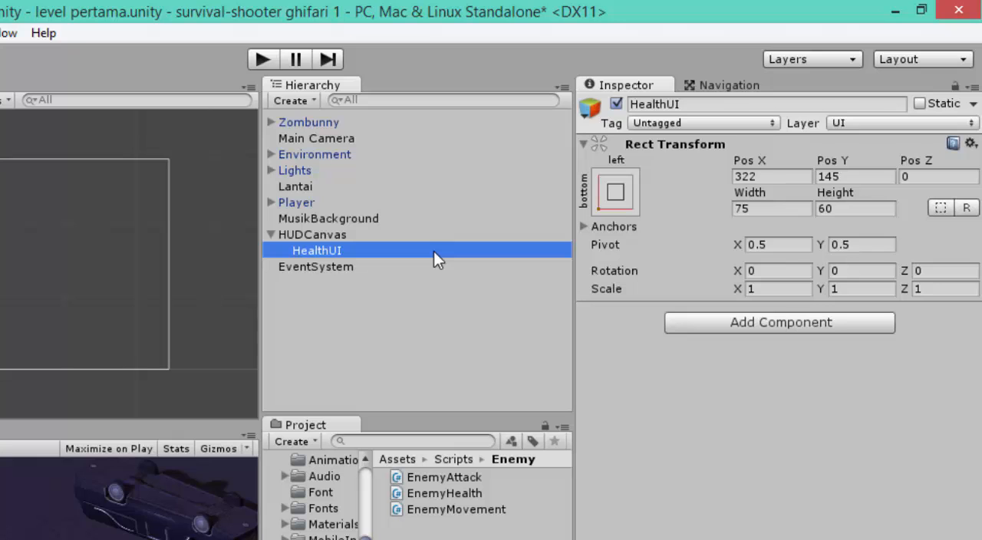
right_click(434, 251)
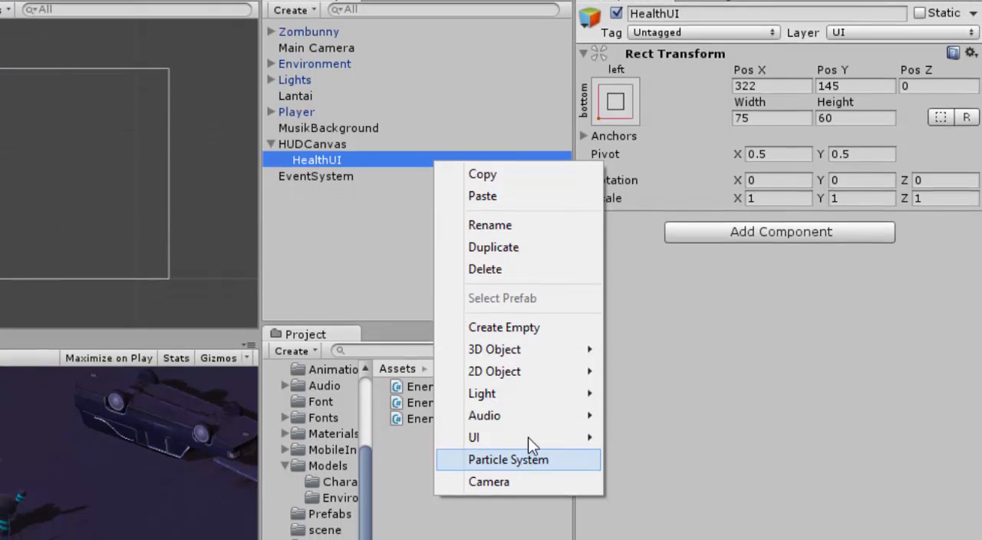
mouse_move(534, 526)
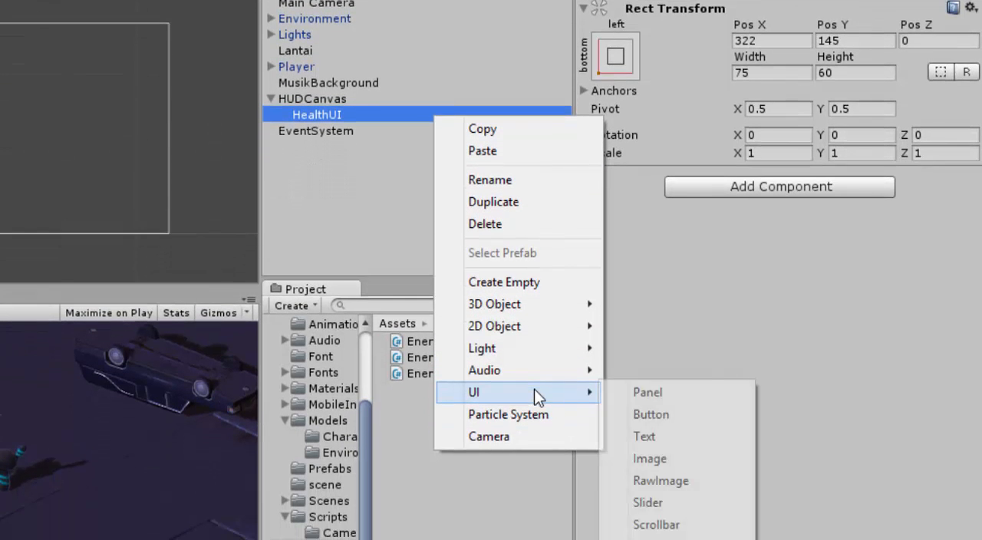
click(674, 458)
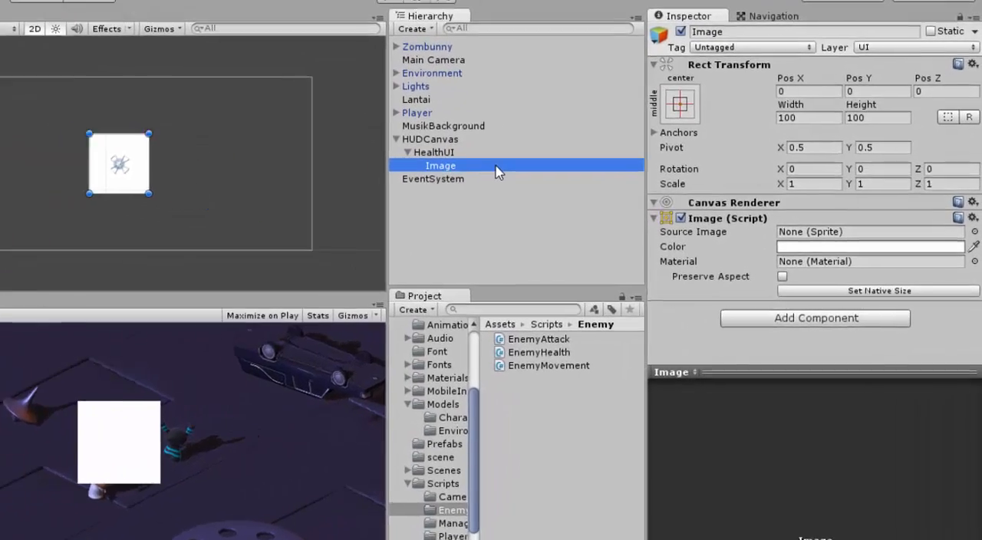
Step: Rename the Image object under HealthUI as Heart
right_click(560, 192)
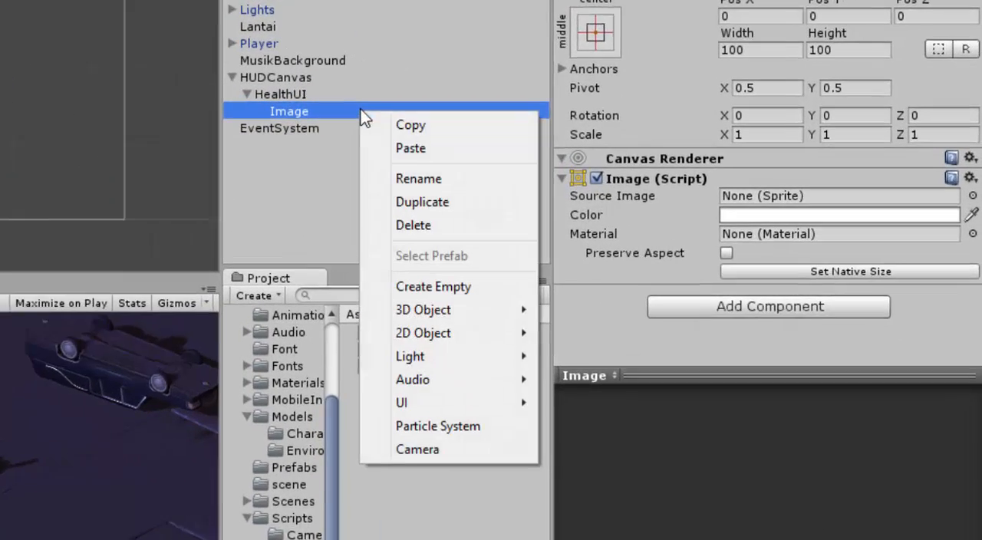
click(341, 160)
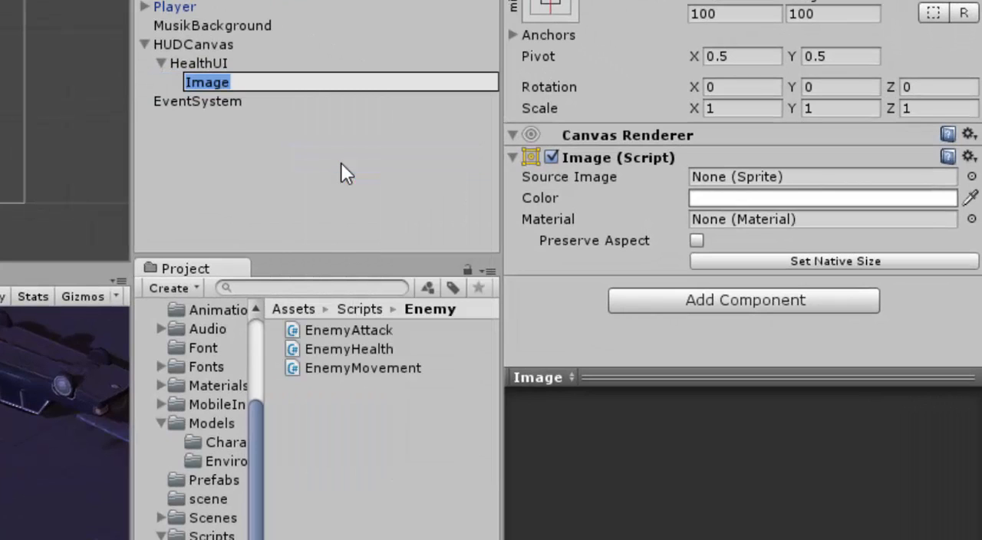
text(H)
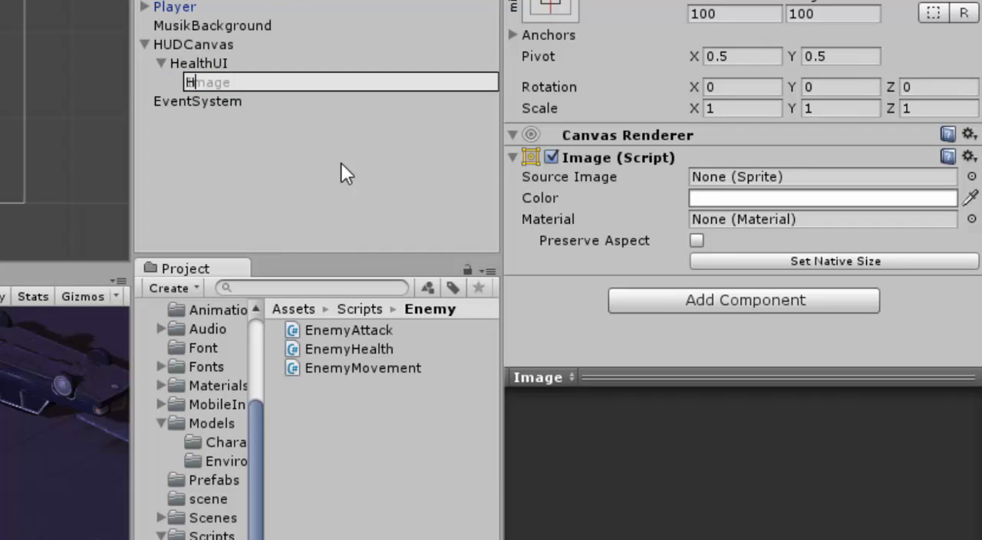
text(eart)
click(334, 164)
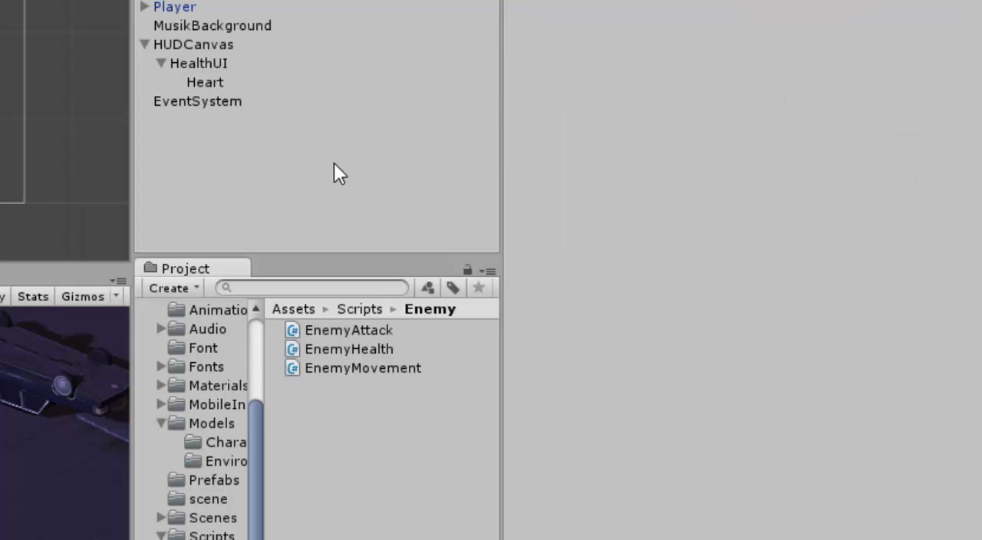
Step: Set the Heart image's width and height to 30 each
click(211, 83)
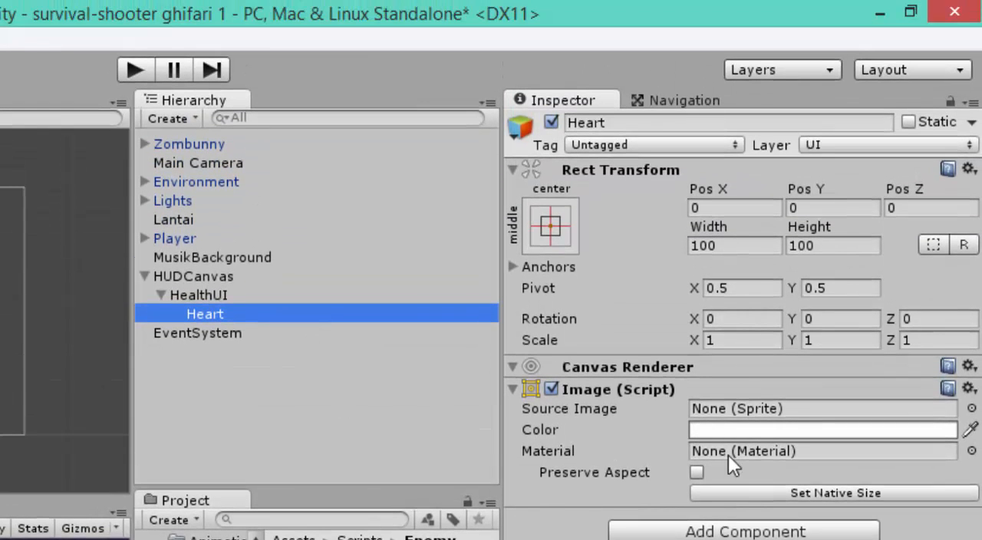
click(727, 244)
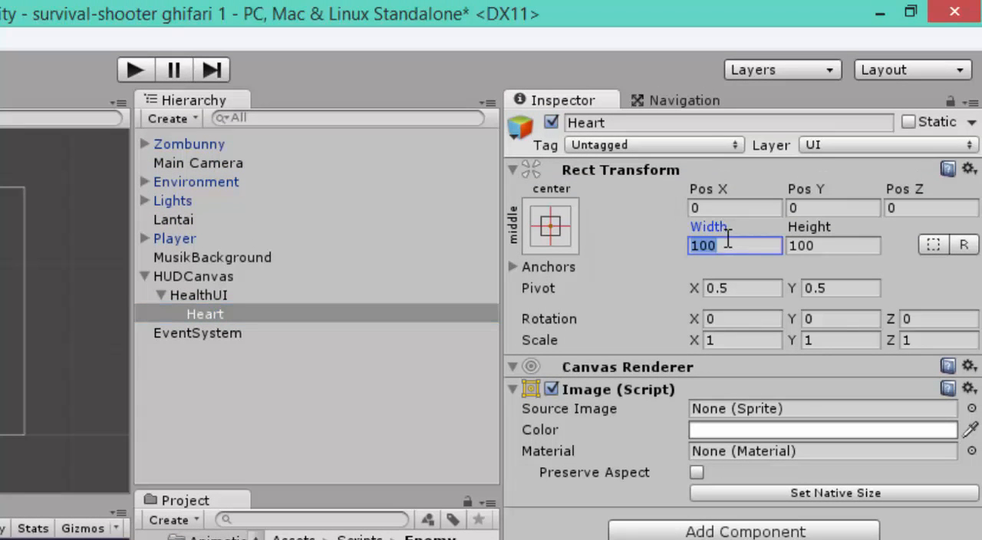
text(30)
click(828, 251)
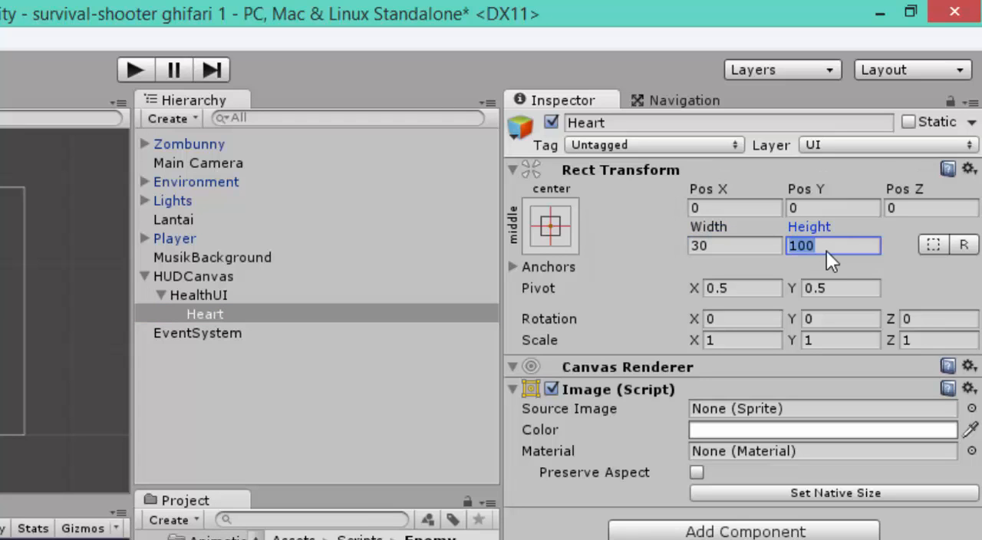
text(30)
Step: Assign the Heart sprite as the Heart object's source image
click(971, 409)
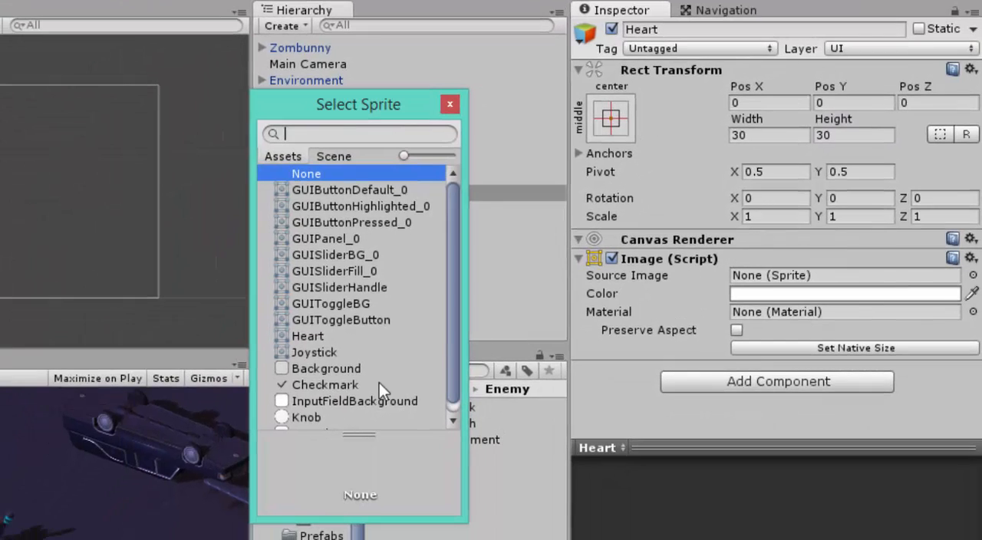
click(324, 336)
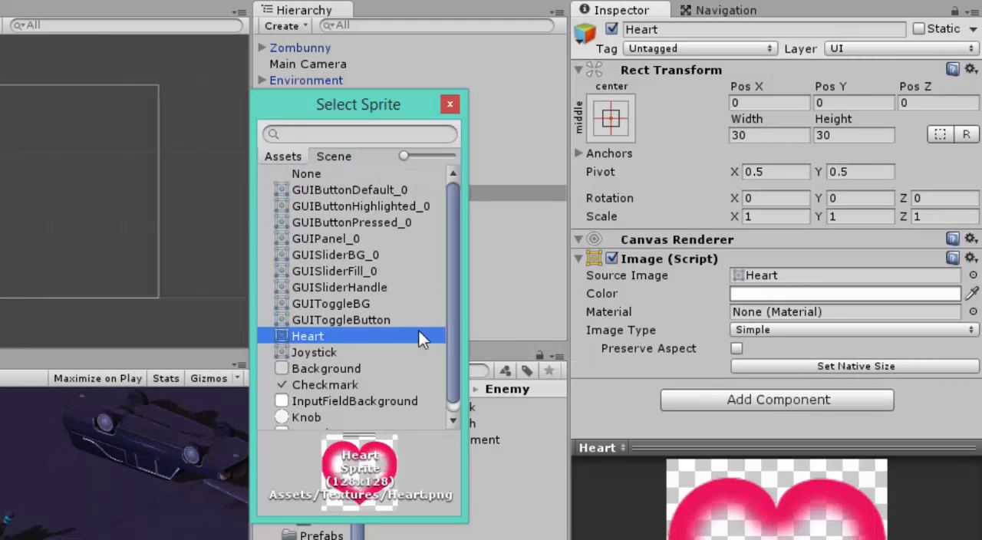
click(452, 105)
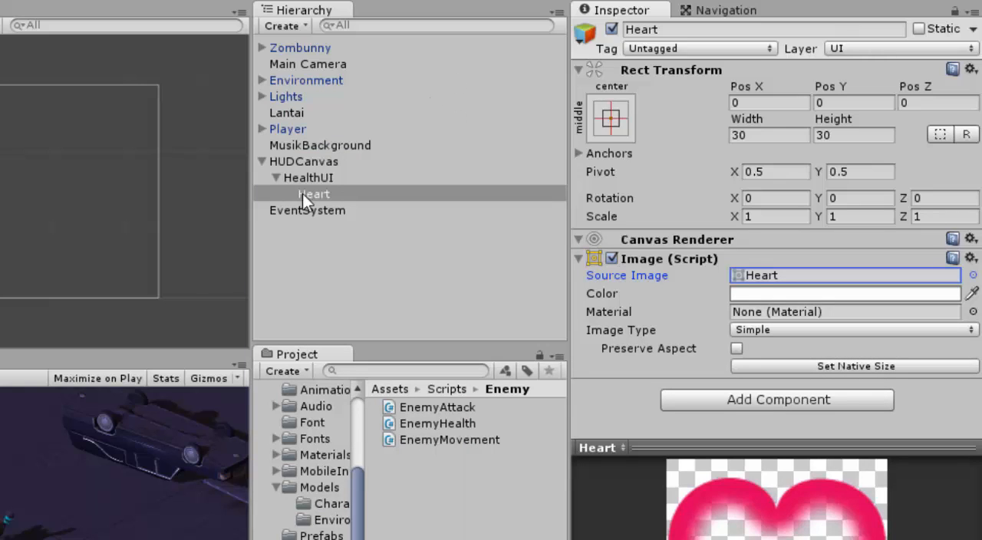
Step: Create a UI Slider as a child of HealthUI
click(319, 177)
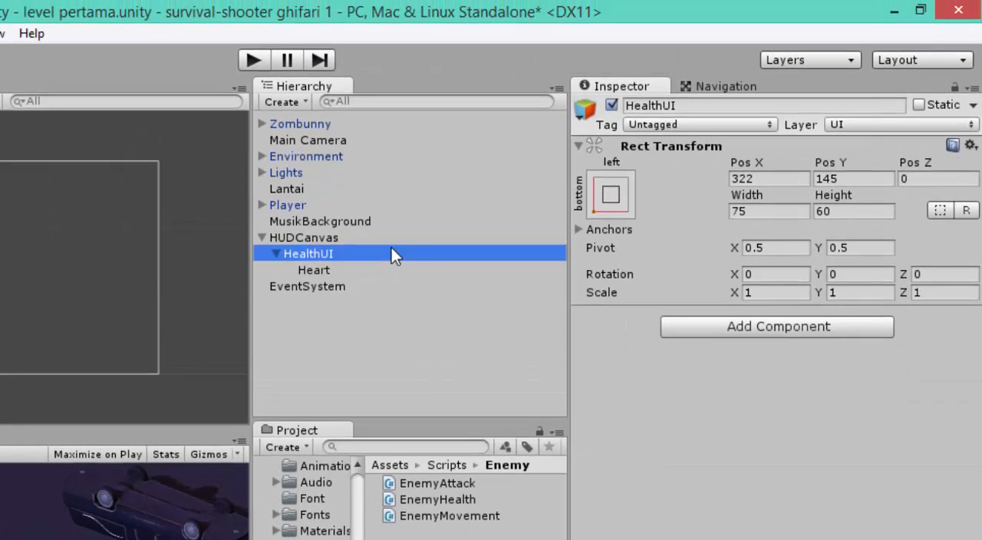
right_click(391, 249)
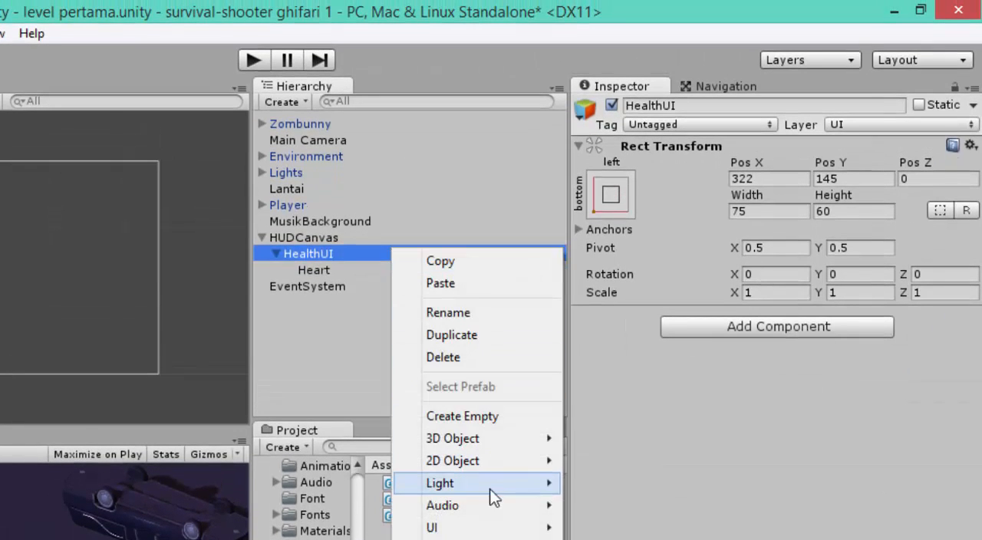
mouse_move(489, 490)
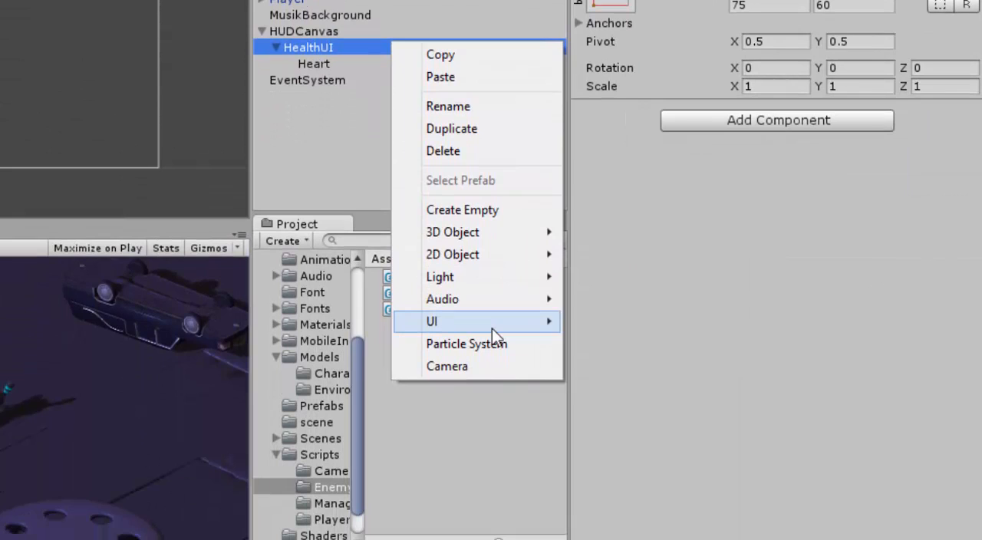
mouse_move(499, 514)
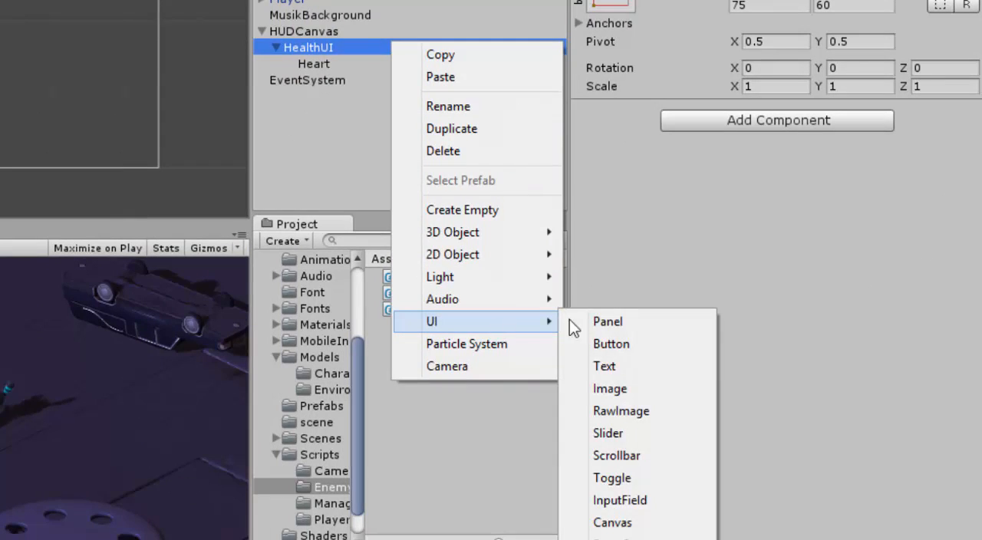
click(634, 433)
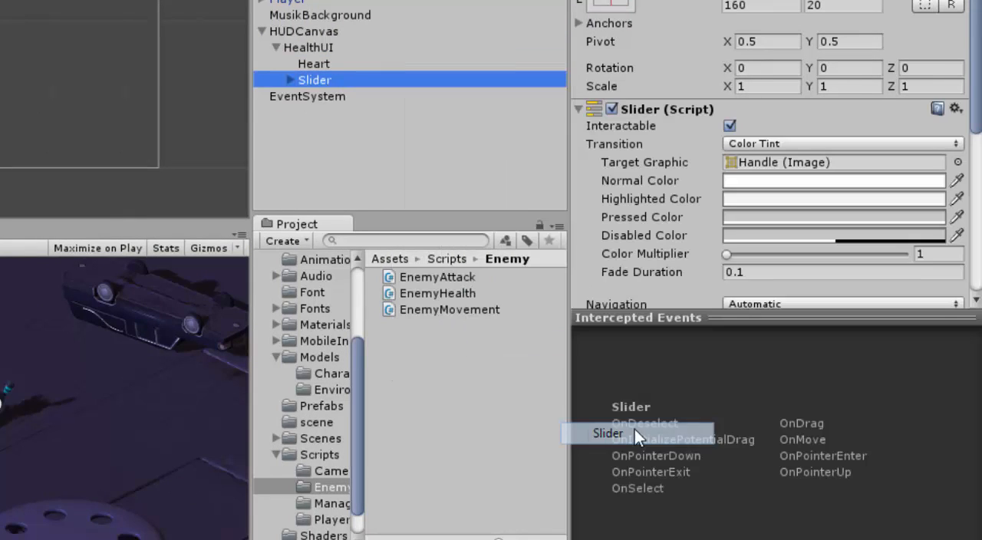
Step: Rename the Slider object under HealthUI as HealtSlider
right_click(339, 79)
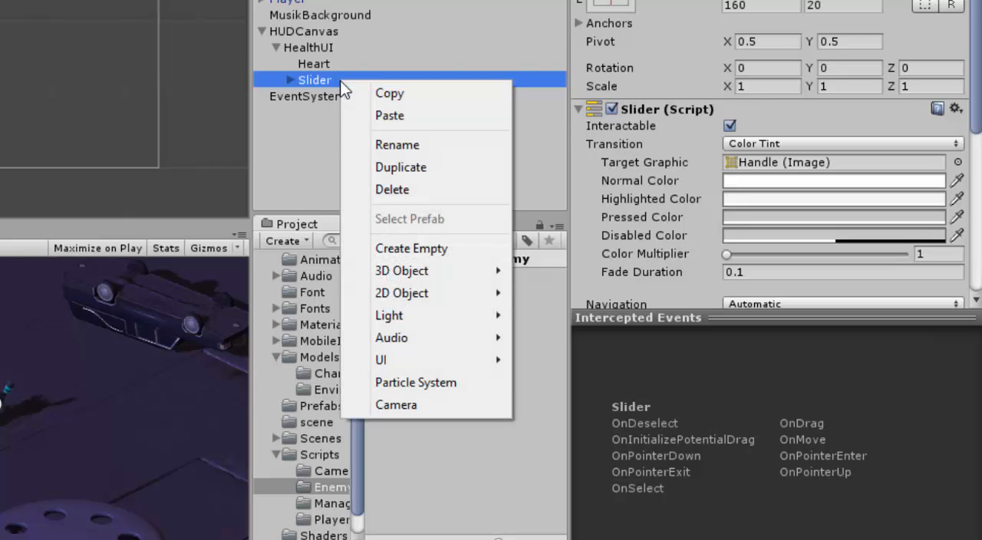
click(420, 153)
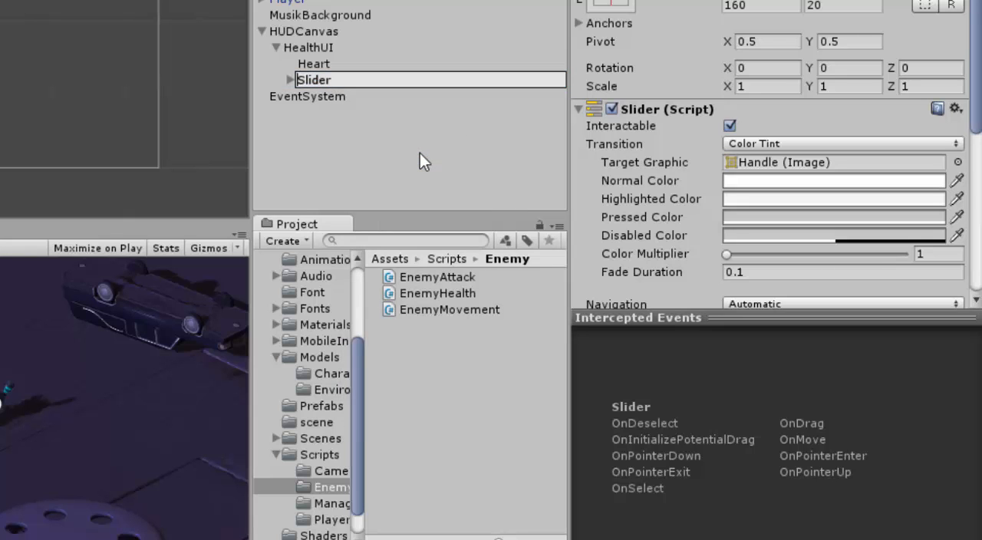
text(Healt)
key(Return)
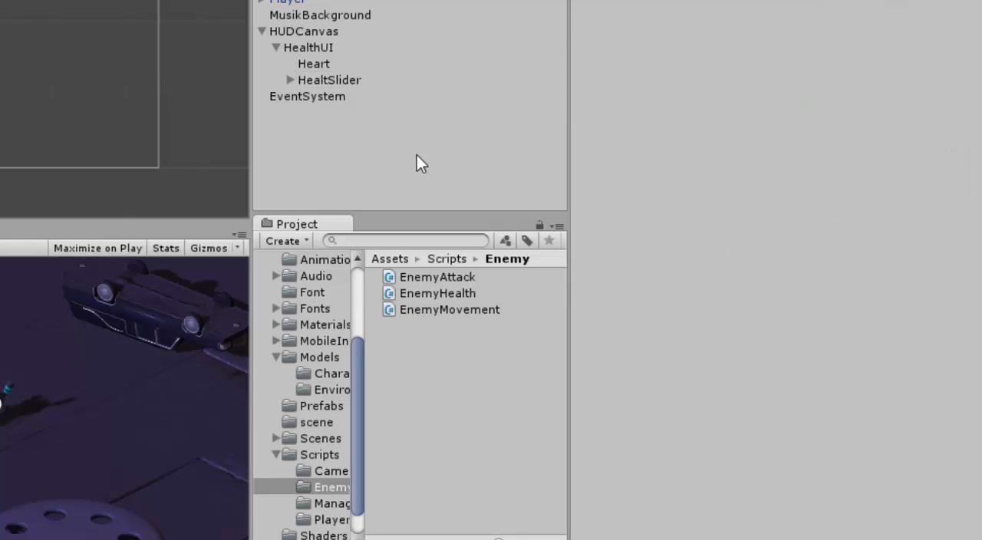
Step: Set HealtSlider's Pos X to 95, leaving Pos Y and Pos Z at 0
click(380, 85)
double_click(382, 83)
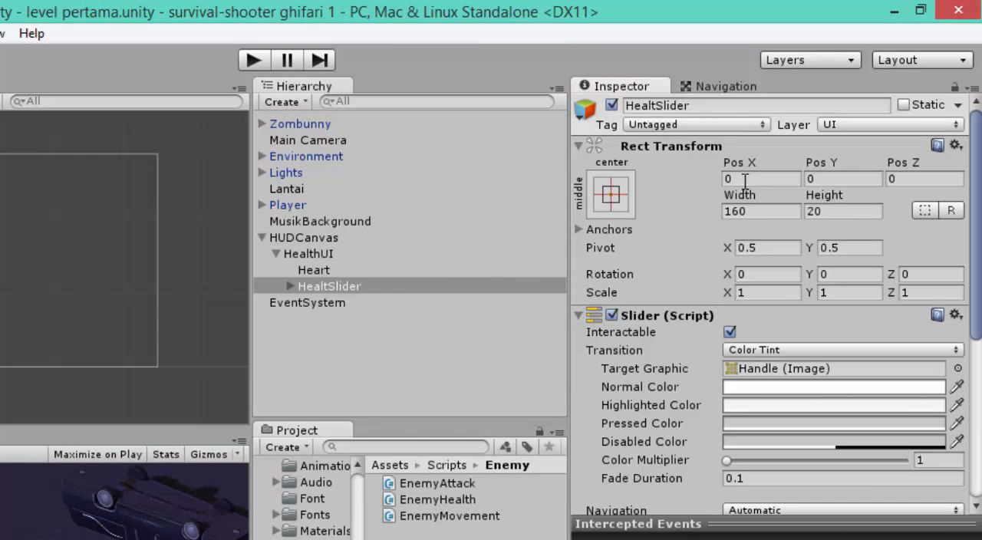
click(744, 179)
text(95)
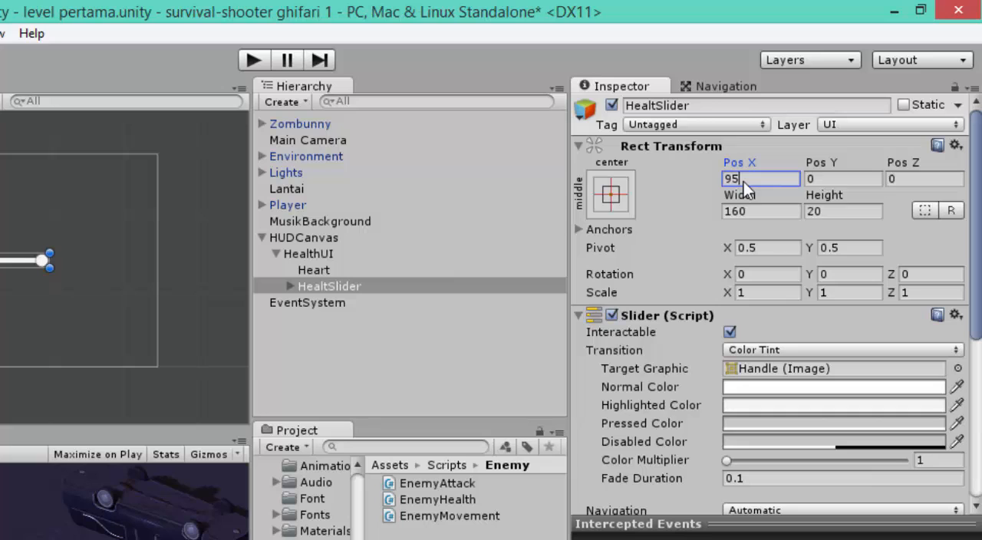
click(833, 183)
click(912, 184)
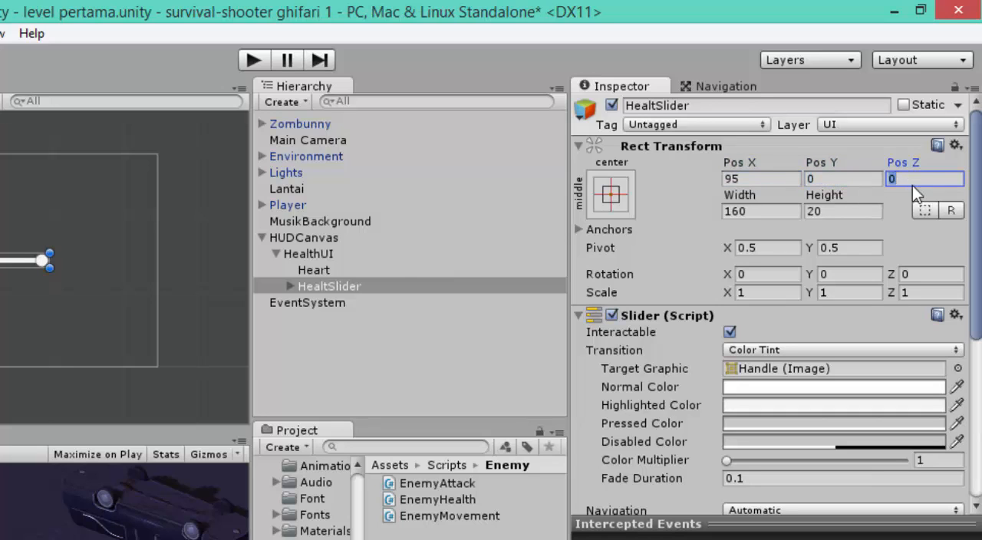
Step: Delete the Handle Slide Area child from HealtSlider and select its Fill Area
click(289, 288)
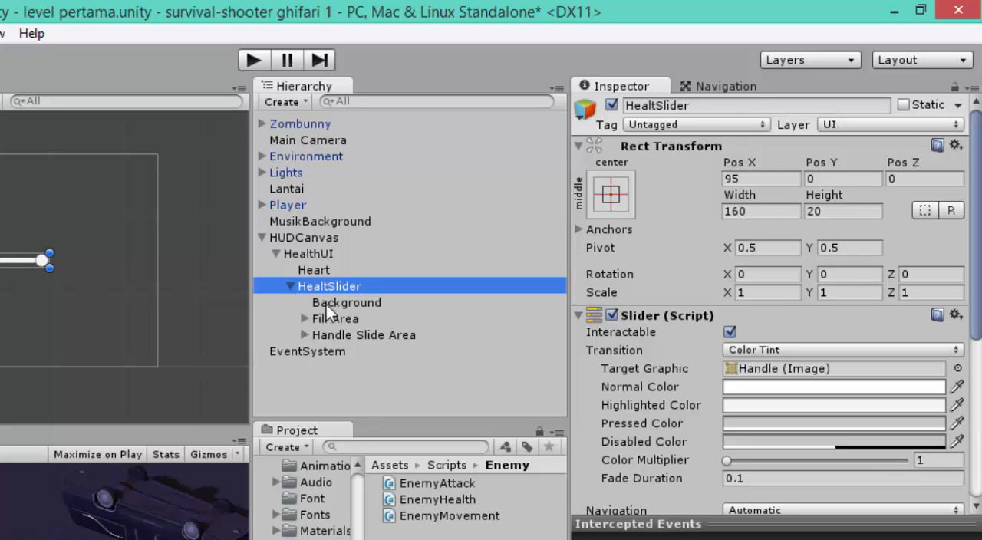
click(347, 339)
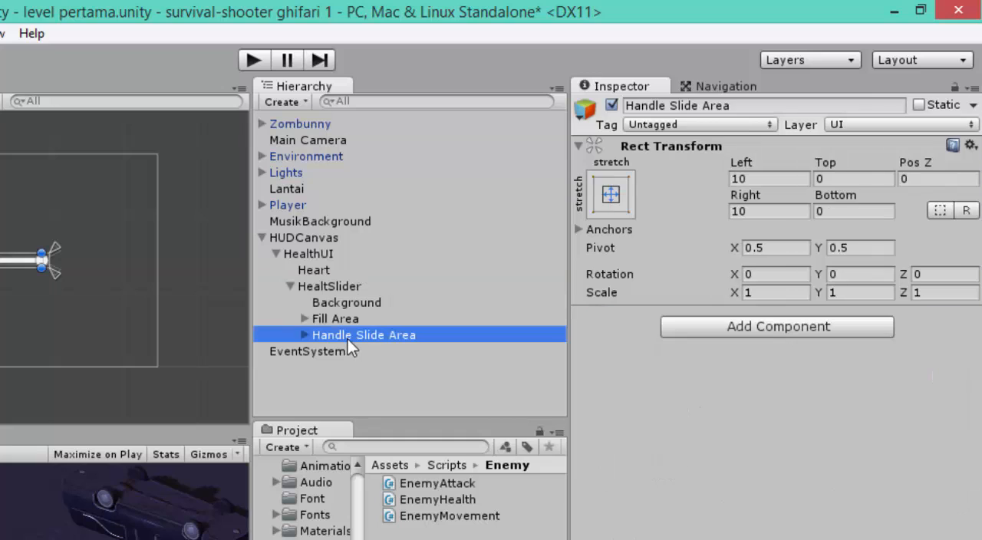
key(Delete)
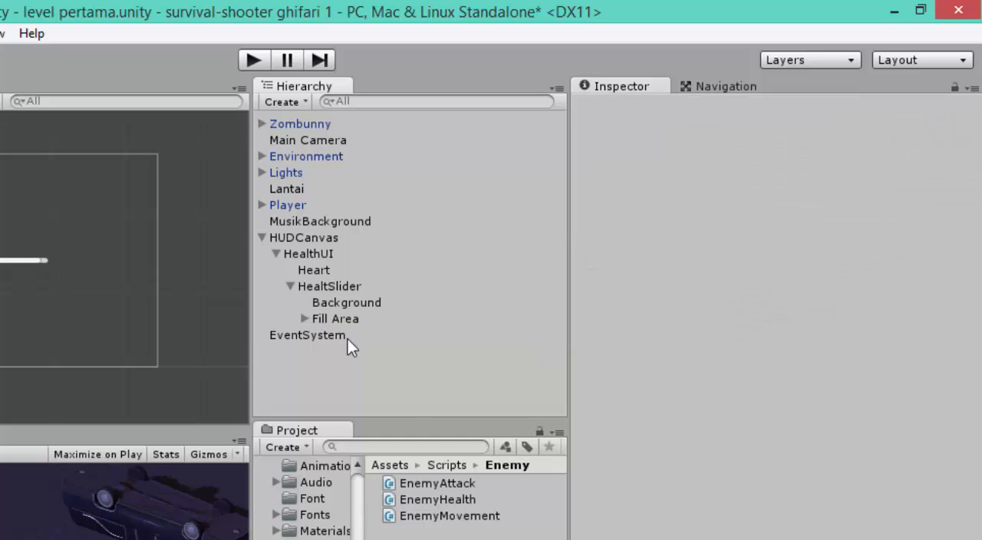
click(350, 323)
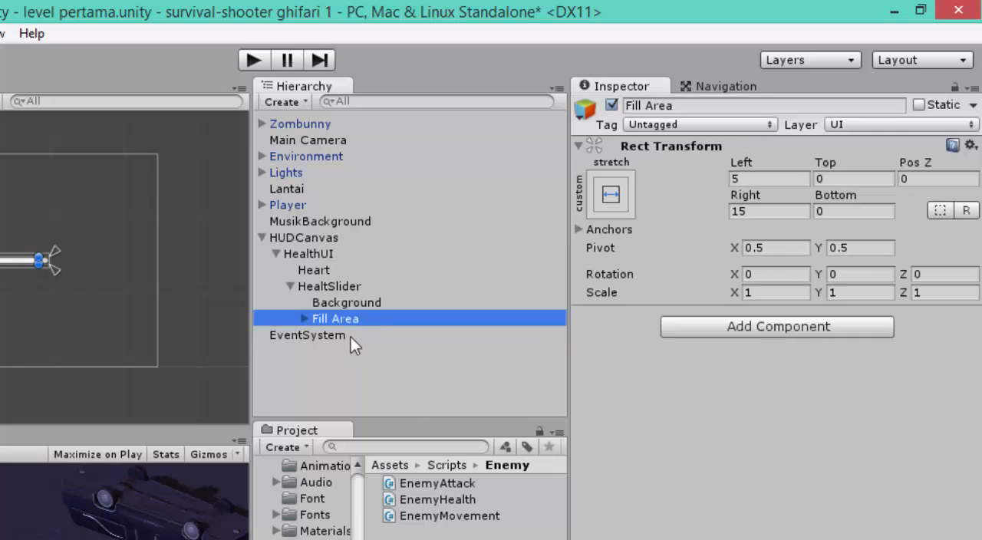
Step: Set the Transition of HealtSlider's Slider component to None
click(361, 291)
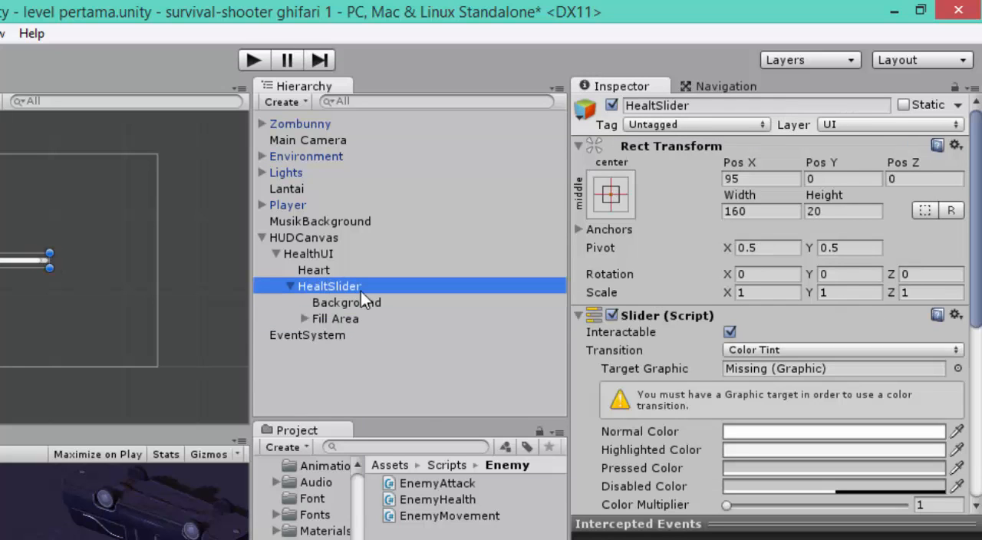
click(871, 351)
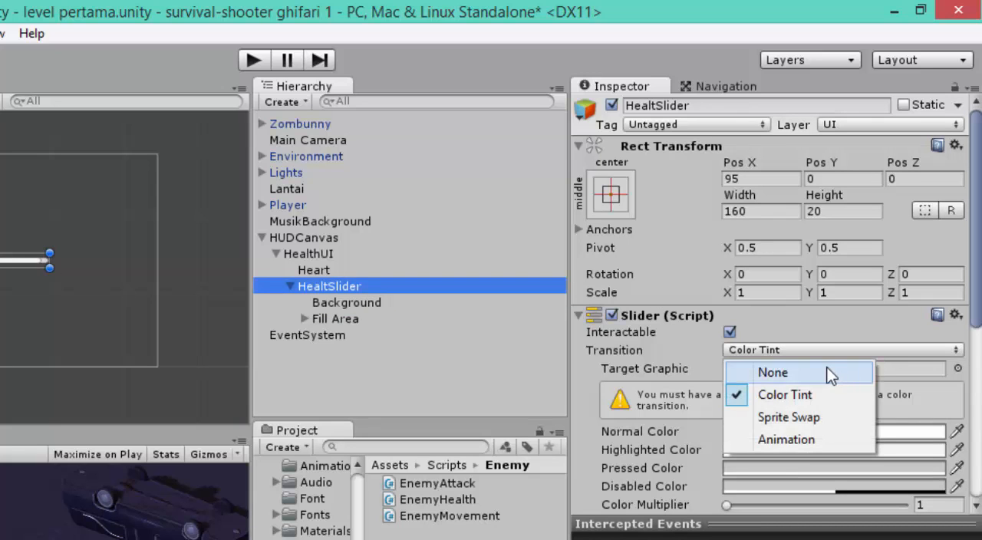
click(829, 372)
Step: Set HealtSlider's Max Value to 100 and its Value to 100
scroll(835, 367, down, 4)
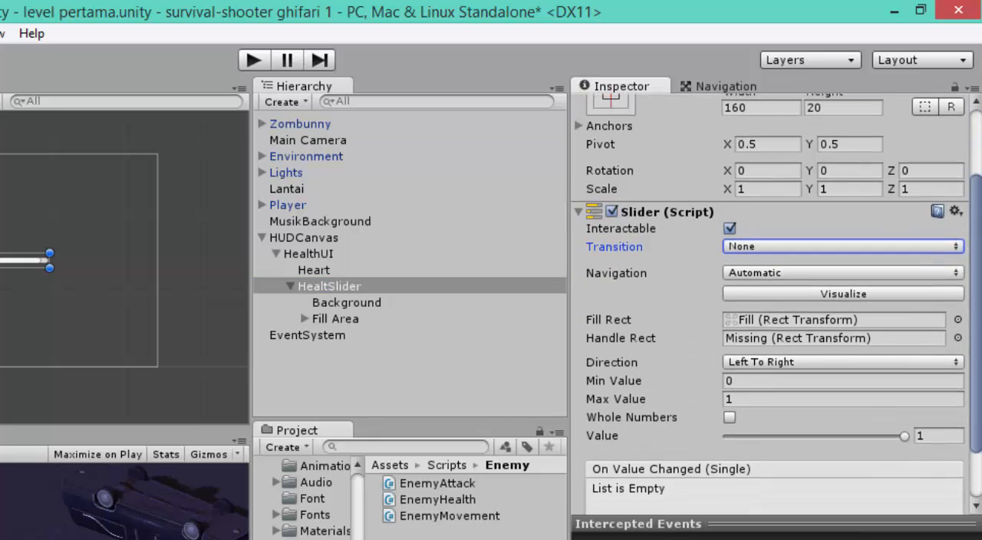
click(830, 399)
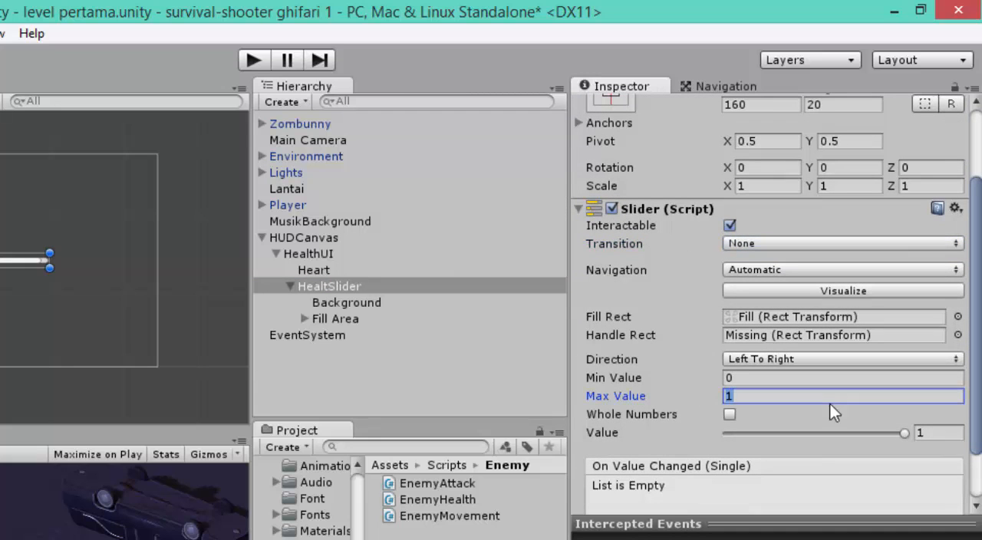
text(100)
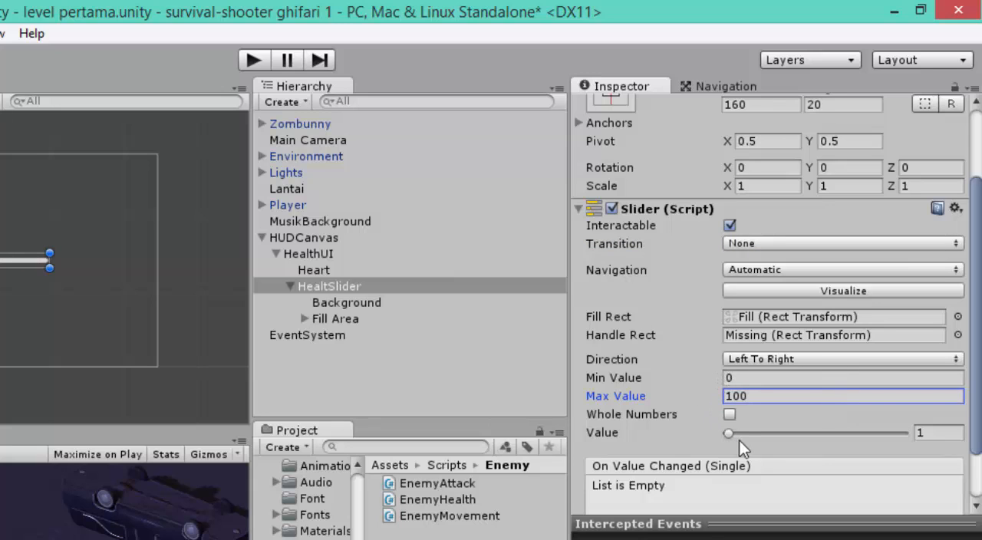
click(930, 434)
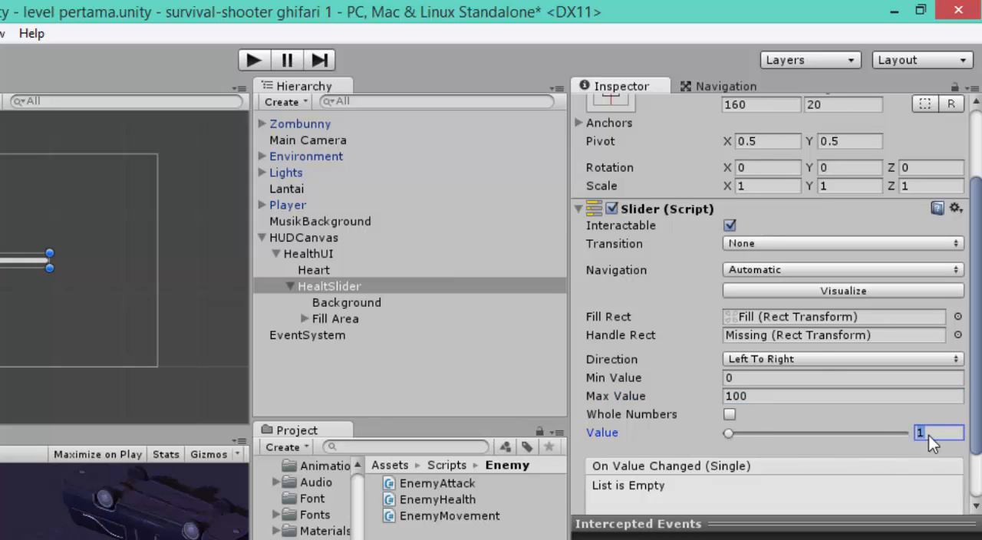
text(100)
Step: Create a UI Image as a direct child of HUDCanvas
click(328, 239)
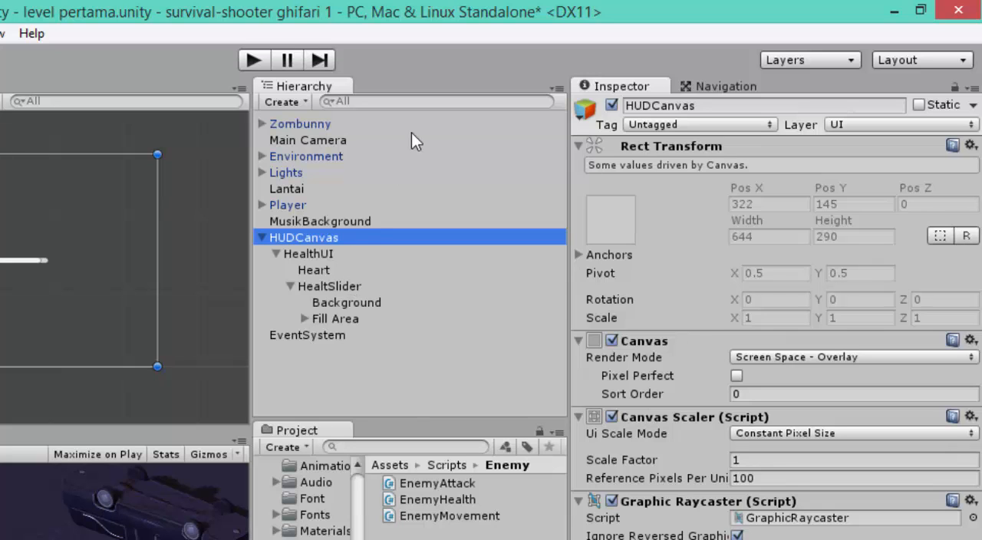
right_click(332, 240)
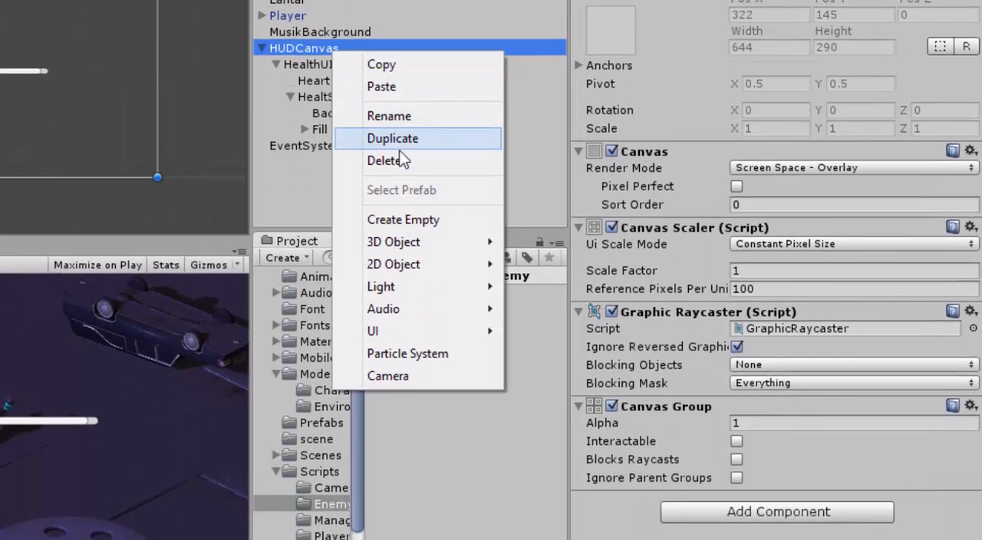
mouse_move(452, 332)
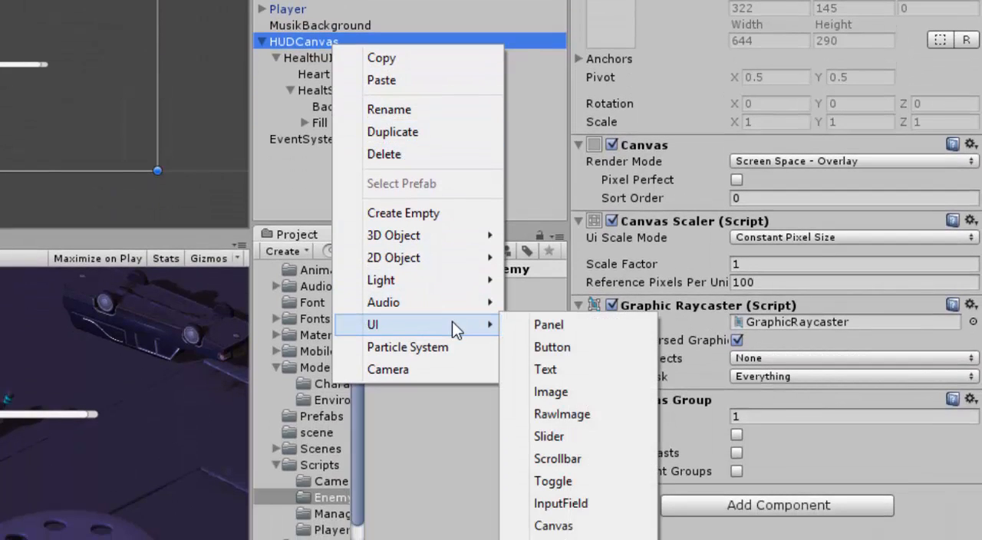
click(551, 392)
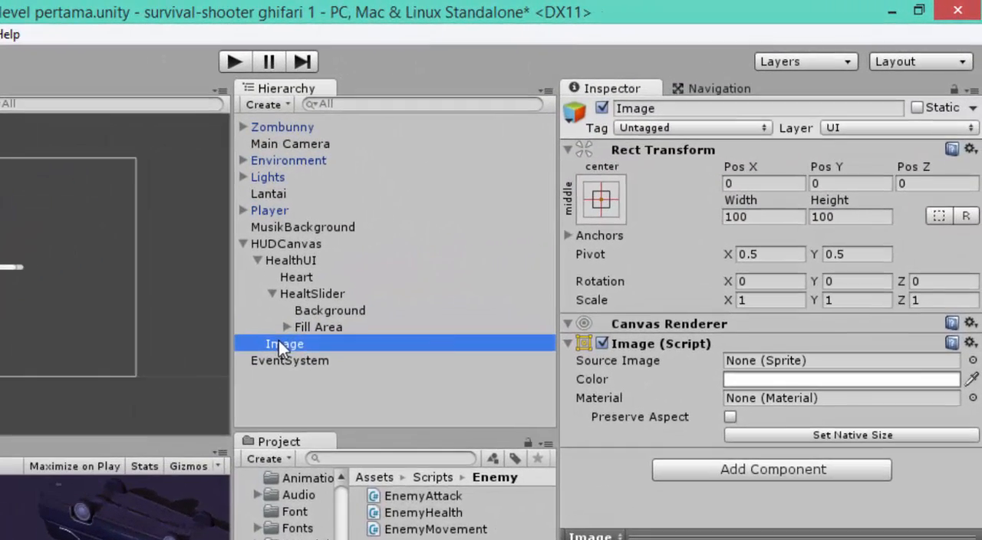
Step: Rename the new Image object under HUDCanvas as DamageImage
right_click(498, 237)
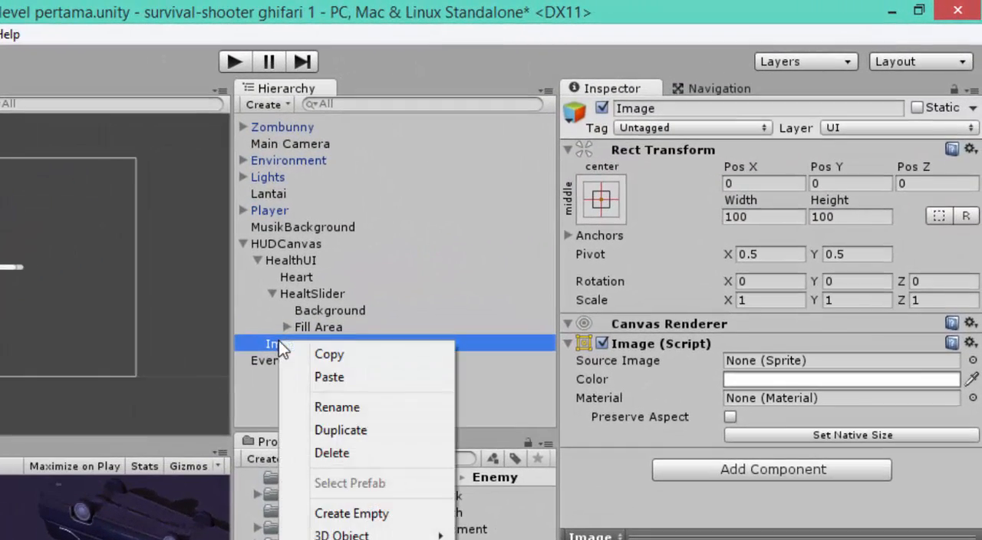
click(338, 408)
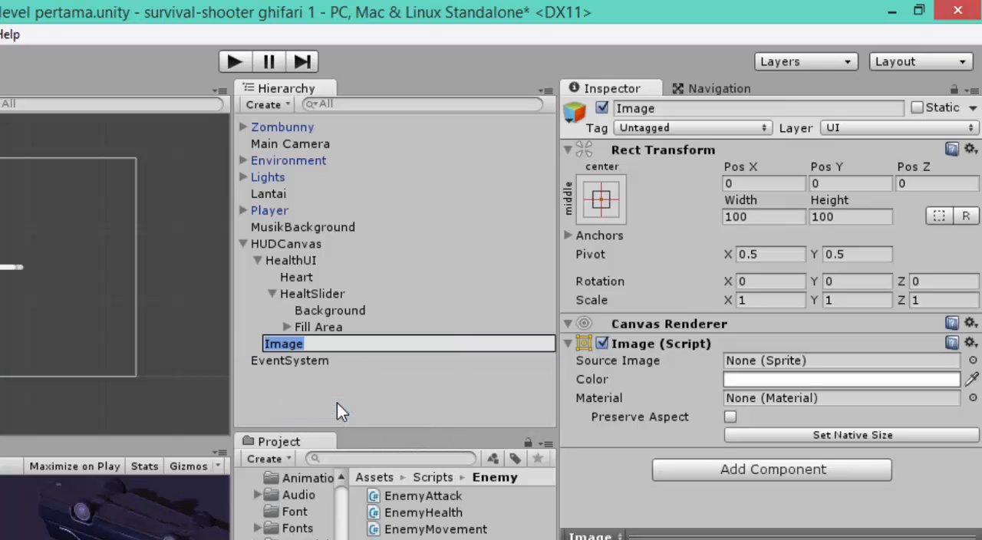
key(Left)
text(D)
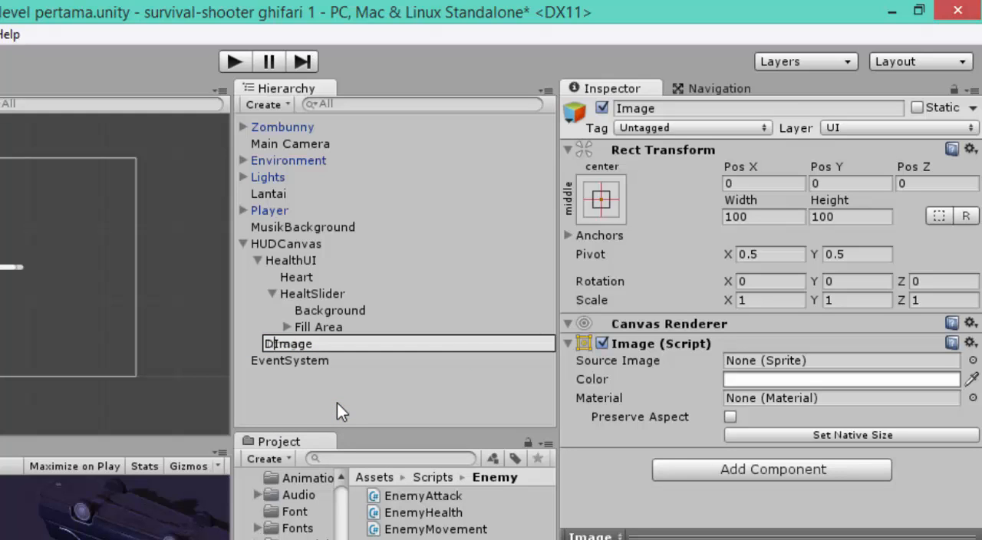
text(amage)
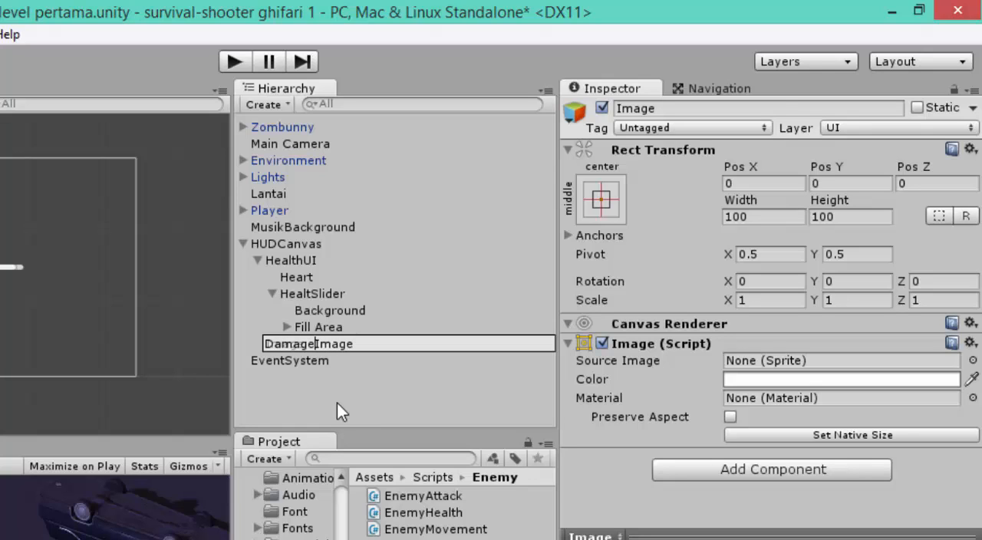
click(337, 402)
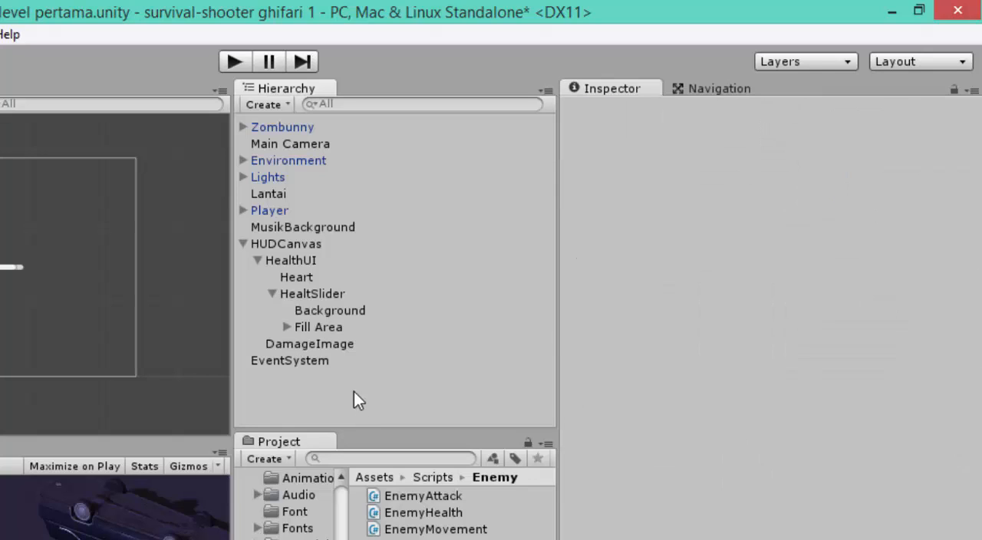
Step: Collapse HealtSlider and its parent HealthUI in the object hierarchy
click(286, 327)
click(278, 295)
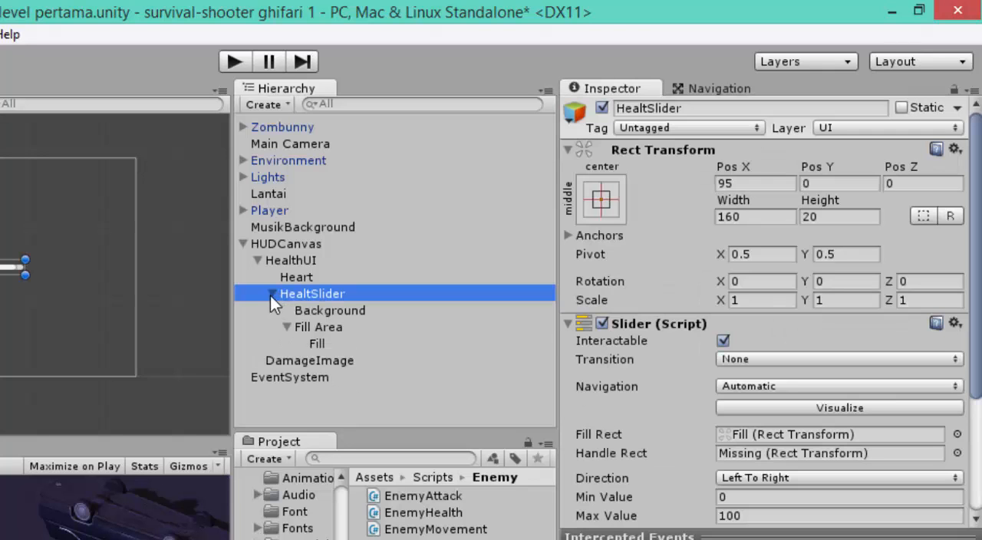
click(271, 294)
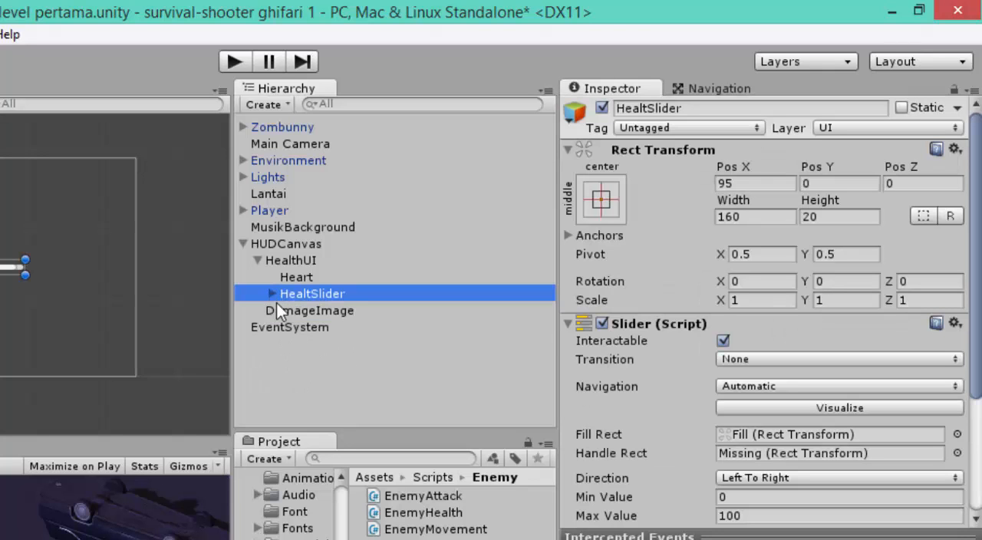
click(255, 260)
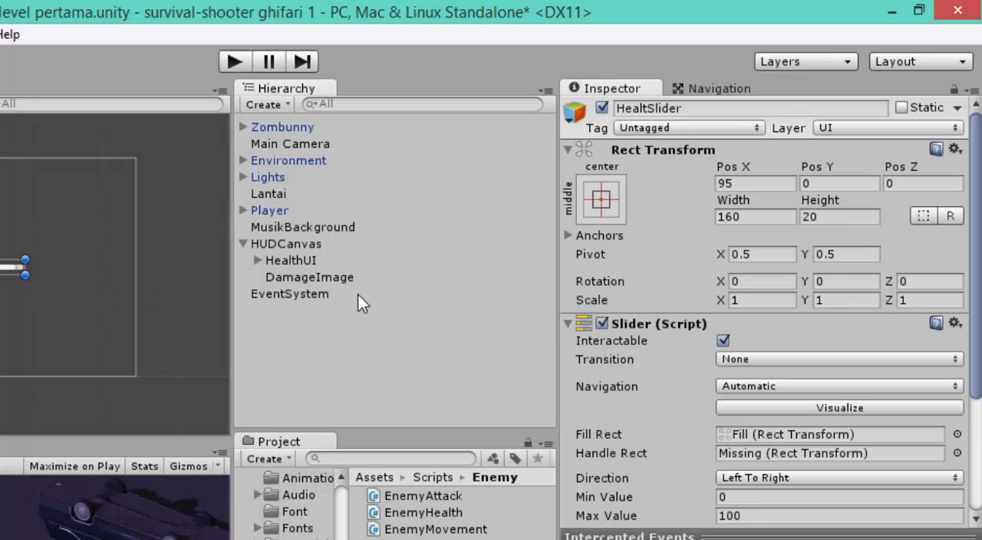
Step: Apply the stretch-stretch anchor preset to DamageImage and fill the whole canvas, with Left, Top, Right and Bottom at 0
click(338, 279)
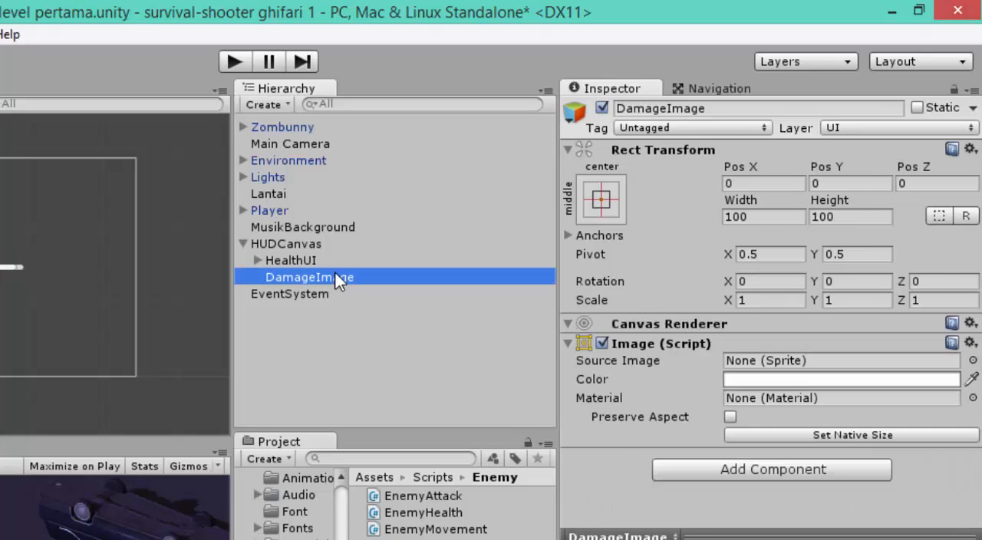
click(608, 200)
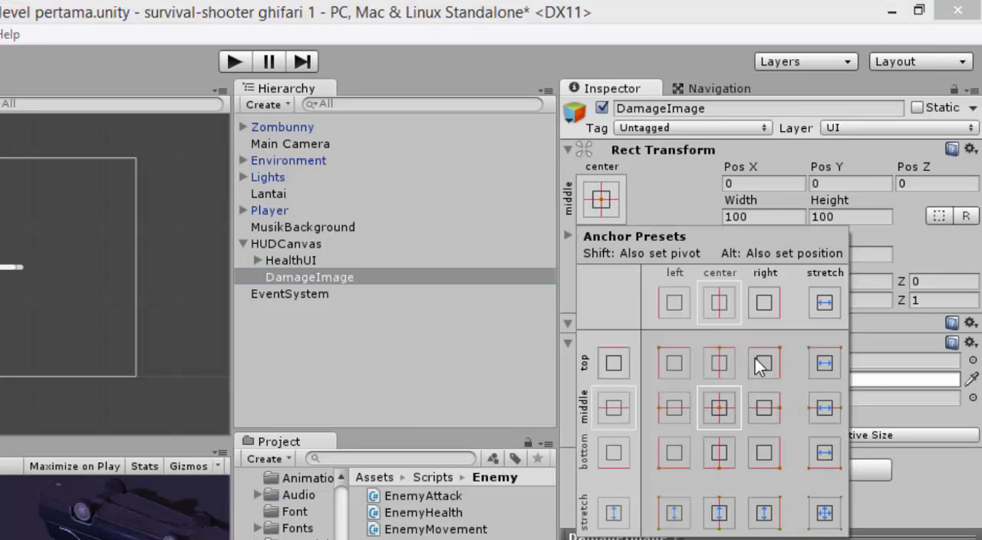
click(826, 521)
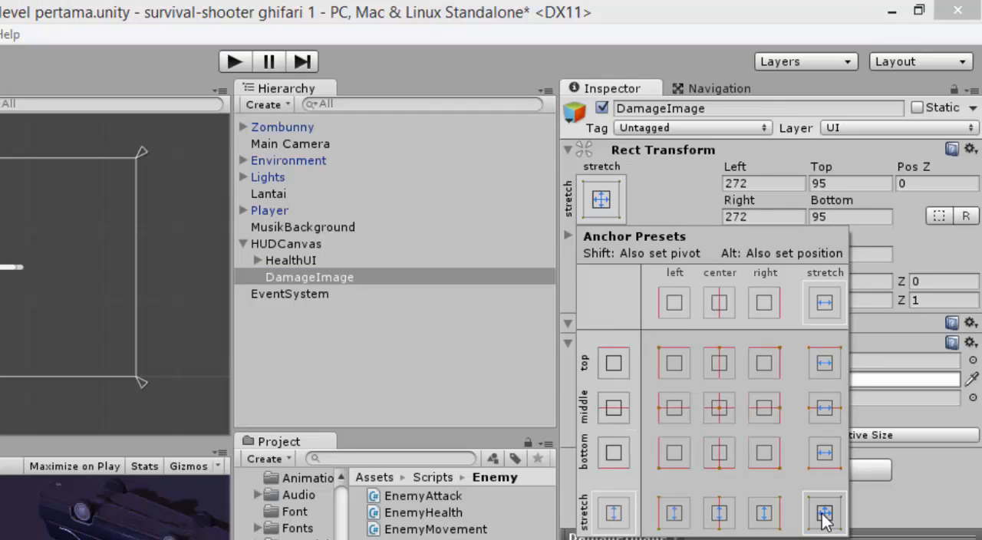
click(490, 363)
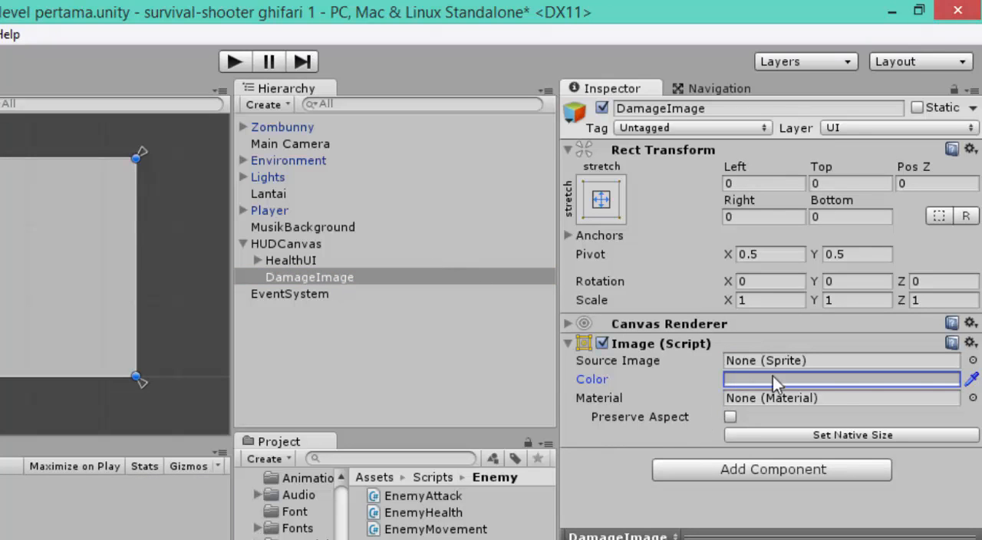
Step: Set DamageImage's colour to white (255, 255, 255) with alpha 0
click(924, 377)
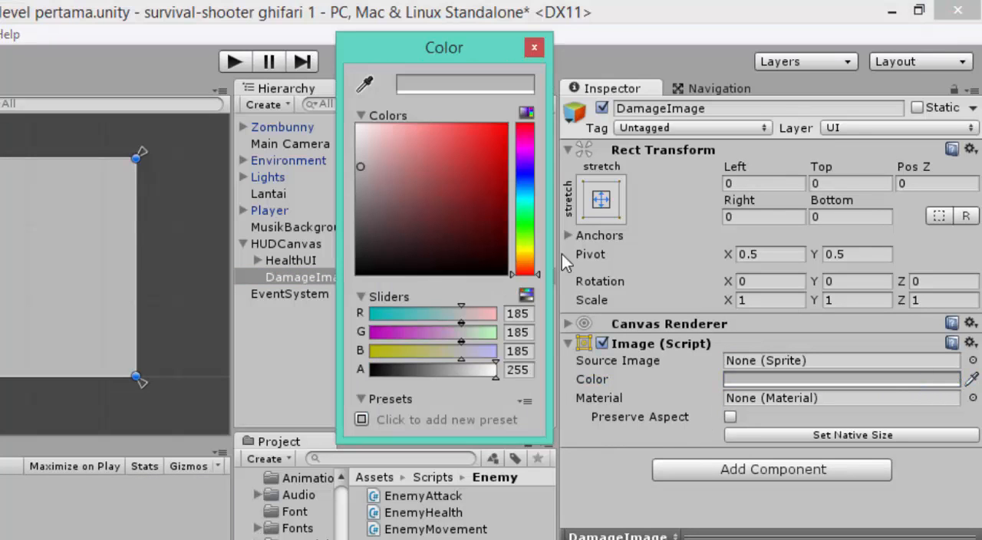
drag(375, 174, 345, 116)
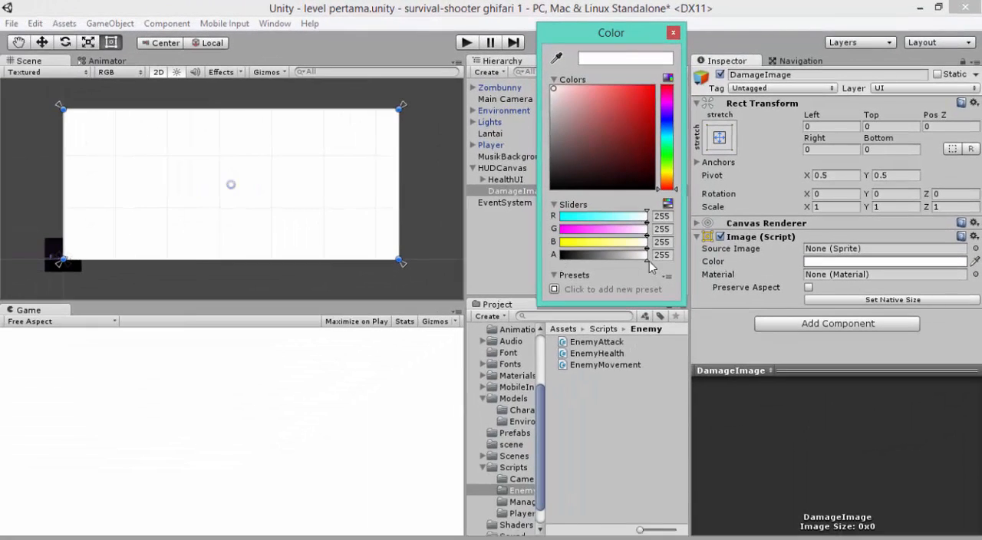
drag(647, 260, 550, 266)
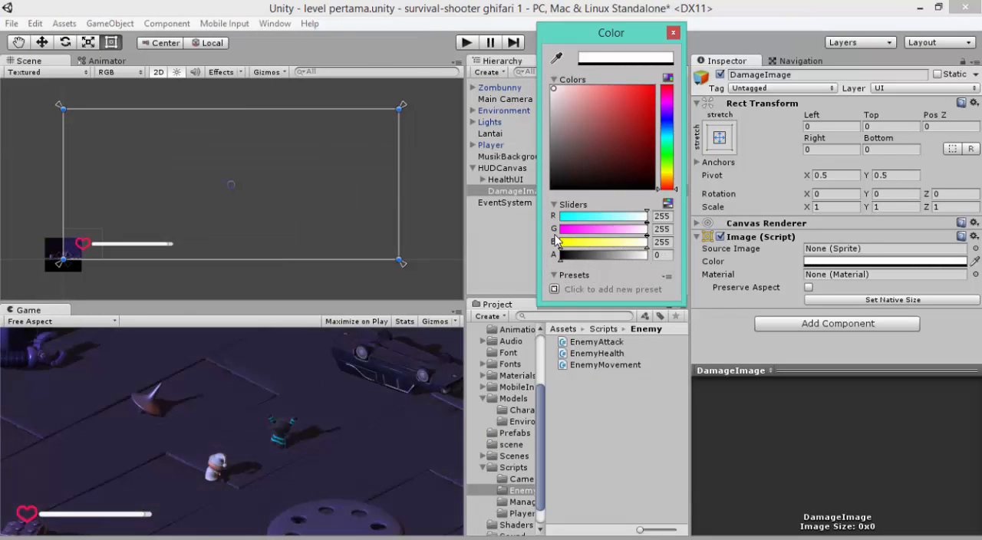
click(672, 34)
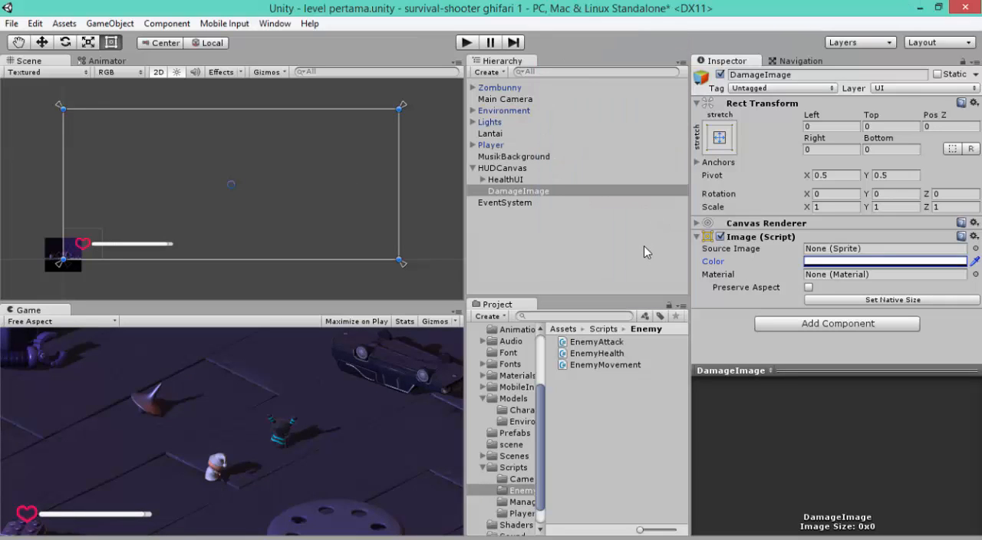